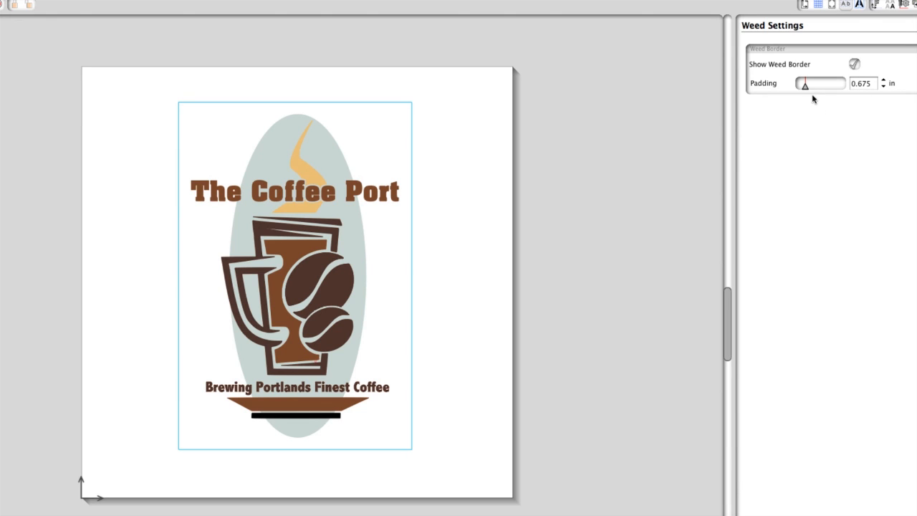
Reduce the padding of the weed border around the coffee logo to 0.379 in
{"action": "mouse_move", "coordinate": [805, 86]}
{"action": "left_mouse_down"}
{"action": "mouse_move", "coordinate": [824, 87]}
{"action": "mouse_move", "coordinate": [801, 86]}
{"action": "left_mouse_up"}
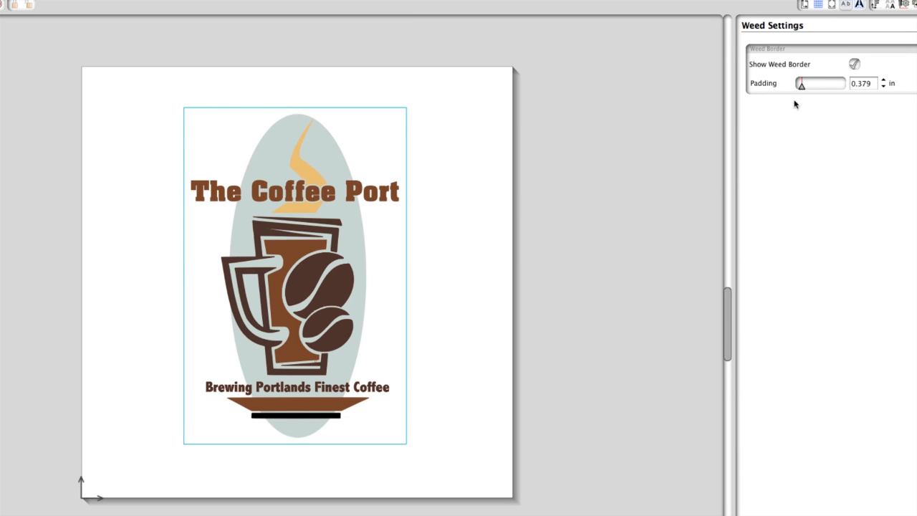
{"action": "mouse_move", "coordinate": [281, 259]}
{"action": "left_mouse_down"}
{"action": "mouse_move", "coordinate": [331, 264]}
{"action": "mouse_move", "coordinate": [318, 235]}
{"action": "mouse_move", "coordinate": [261, 245]}
{"action": "mouse_move", "coordinate": [278, 260]}
{"action": "mouse_move", "coordinate": [286, 244]}
{"action": "mouse_move", "coordinate": [278, 247]}
{"action": "left_mouse_up"}
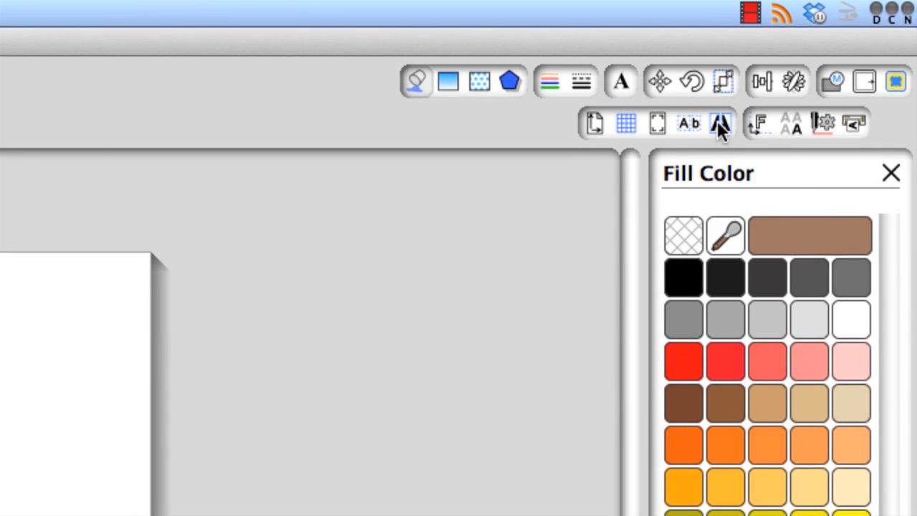
Open the tiling settings and turn off the tiling display for the Tom's Coffee & Donuts artwork
{"action": "left_click", "coordinate": [718, 124]}
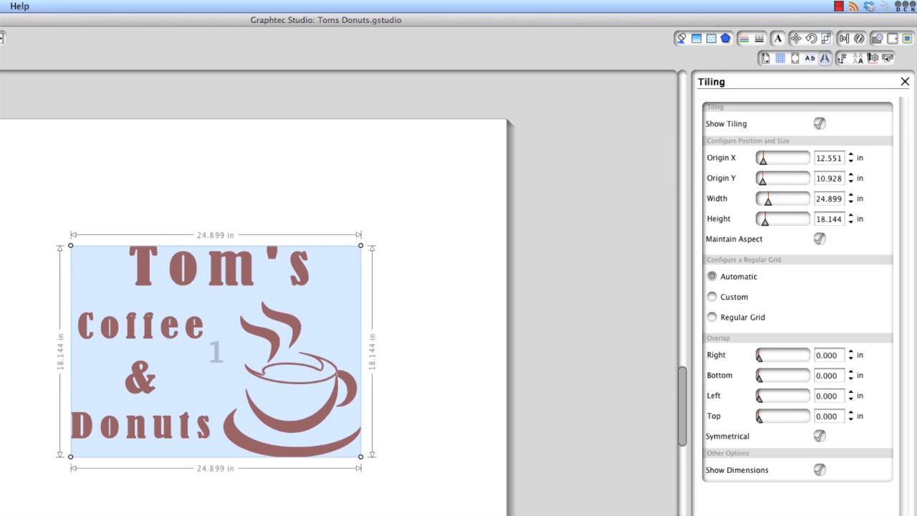
{"action": "left_click", "coordinate": [819, 124]}
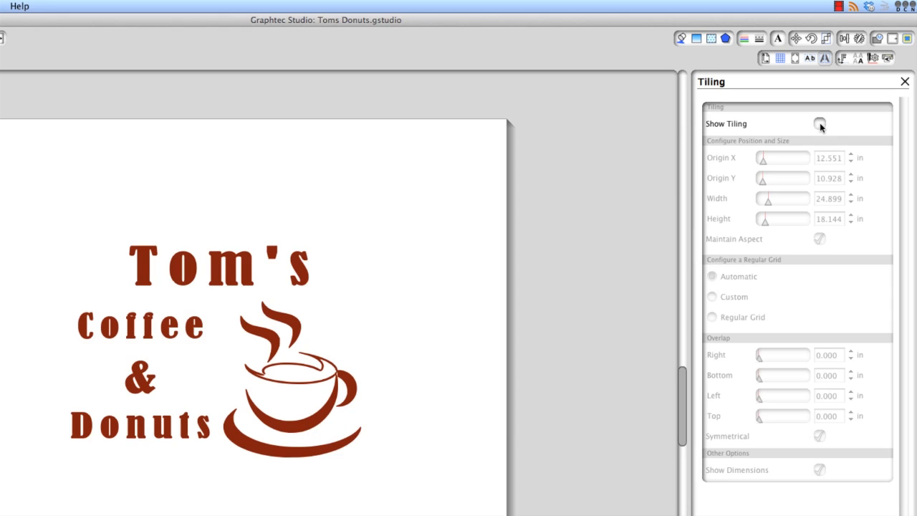
Scale the Tom's Coffee & Donuts artwork to a height of 35 in with its aspect ratio locked
{"action": "left_click", "coordinate": [827, 40]}
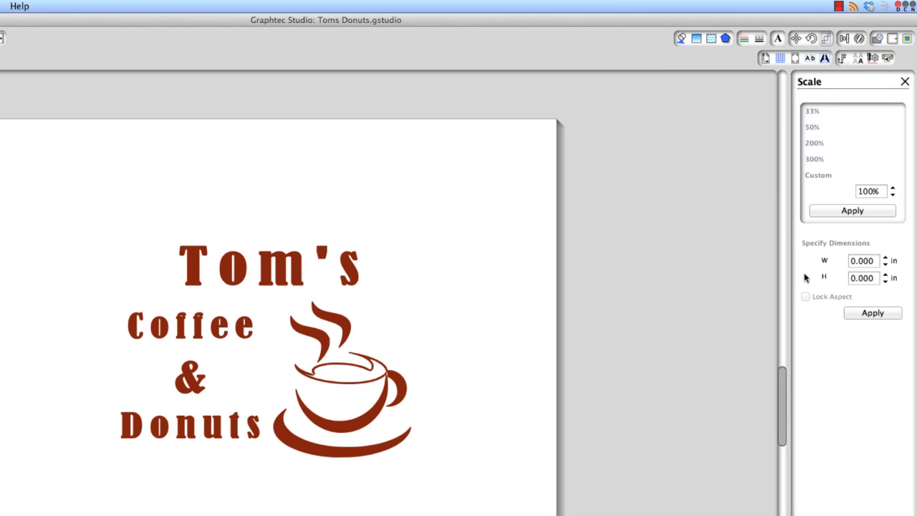
{"action": "left_click", "coordinate": [338, 328]}
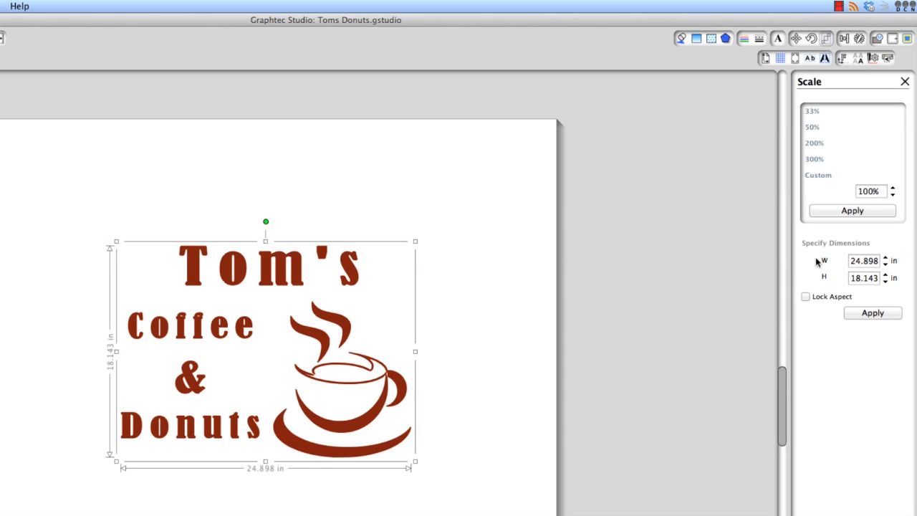
{"action": "left_click", "coordinate": [805, 296]}
{"action": "double_click", "coordinate": [852, 278]}
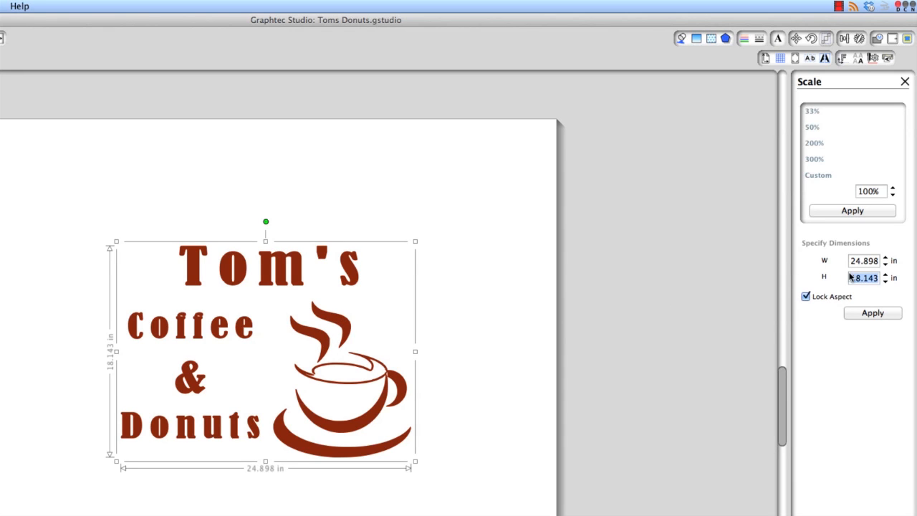
{"action": "type", "text": "35"}
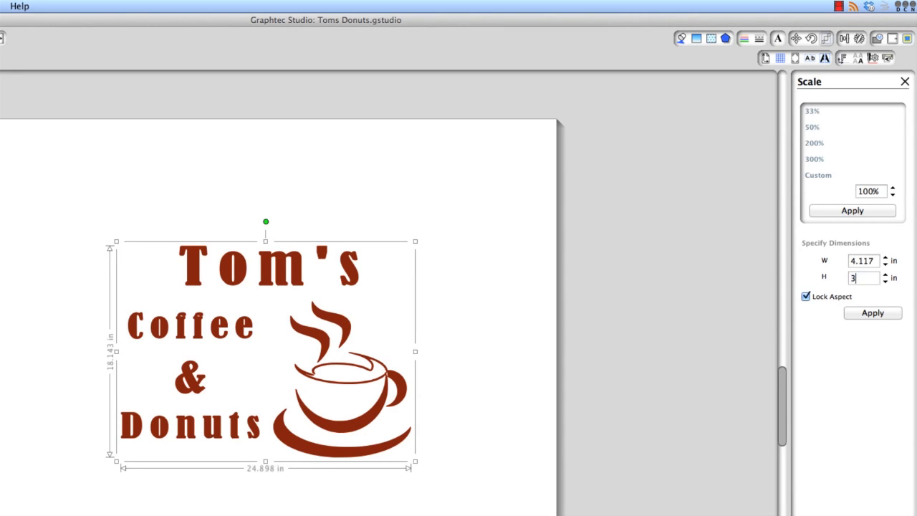
{"action": "left_click", "coordinate": [881, 314]}
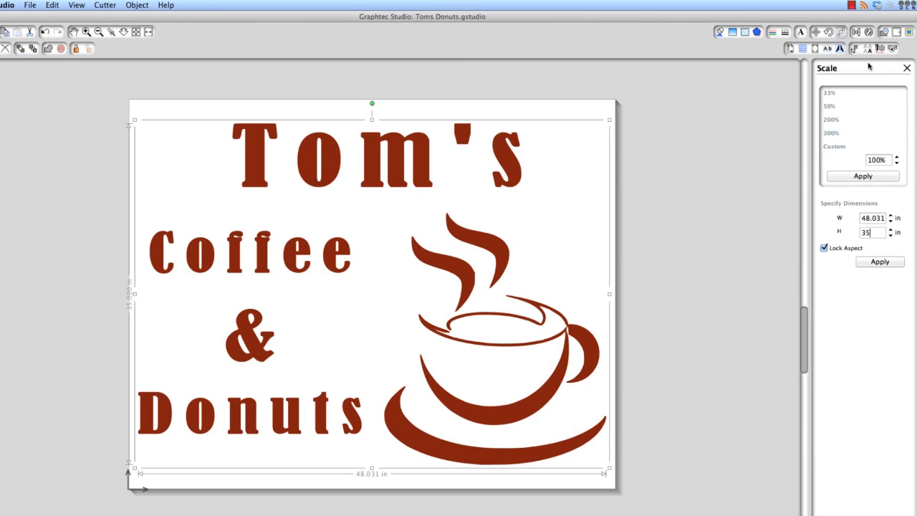
Turn tiling on for the enlarged artwork and look over the cut layout
{"action": "left_click", "coordinate": [840, 48]}
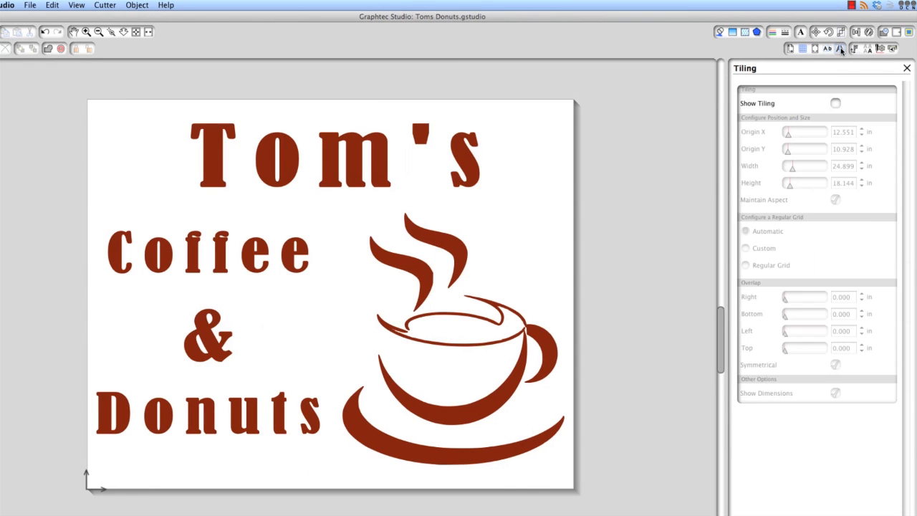
{"action": "left_click", "coordinate": [835, 104]}
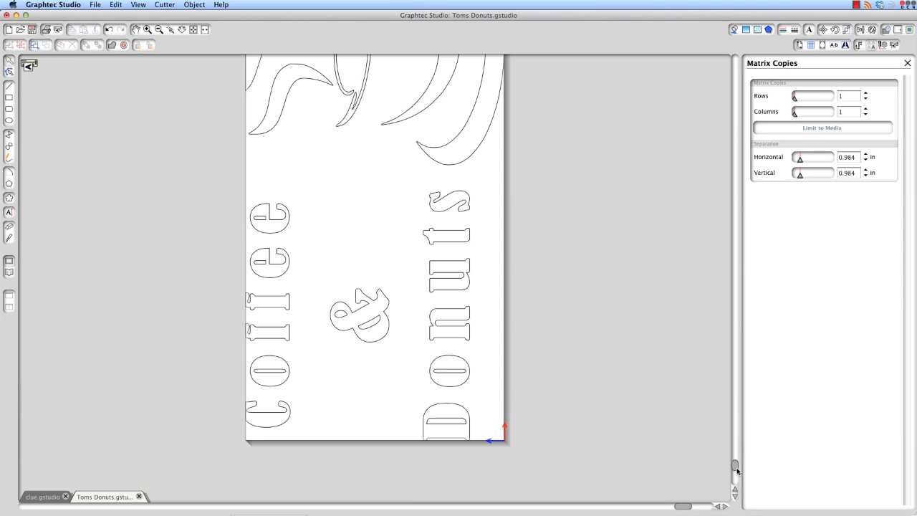
{"action": "scroll", "coordinate": [736, 468], "scroll_direction": "up", "scroll_amount": 2}
{"action": "mouse_move", "coordinate": [736, 468]}
{"action": "left_mouse_down"}
{"action": "mouse_move", "coordinate": [736, 451]}
{"action": "mouse_move", "coordinate": [732, 468]}
{"action": "left_mouse_up"}
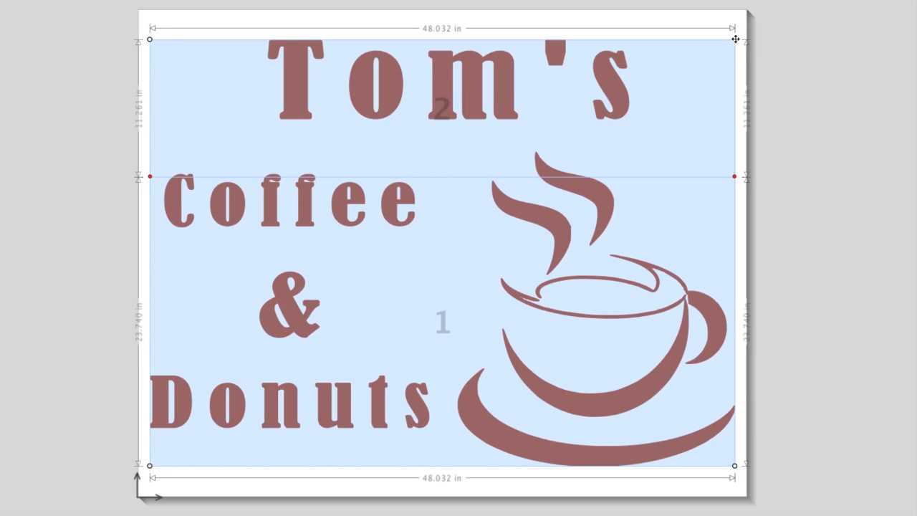
Resize the tiling area to about 47.038 in wide and move the horizontal divider so the upper row is about 8.323 in tall
{"action": "mouse_move", "coordinate": [734, 39]}
{"action": "left_mouse_down"}
{"action": "mouse_move", "coordinate": [714, 52]}
{"action": "mouse_move", "coordinate": [738, 35]}
{"action": "left_mouse_up"}
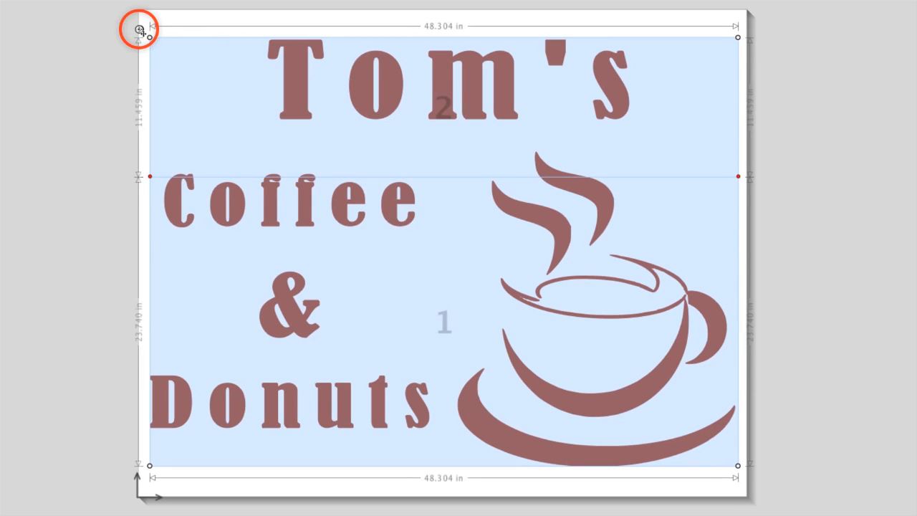
{"action": "mouse_move", "coordinate": [139, 29]}
{"action": "left_mouse_down"}
{"action": "mouse_move", "coordinate": [131, 33]}
{"action": "mouse_move", "coordinate": [149, 24]}
{"action": "mouse_move", "coordinate": [139, 30]}
{"action": "left_mouse_up"}
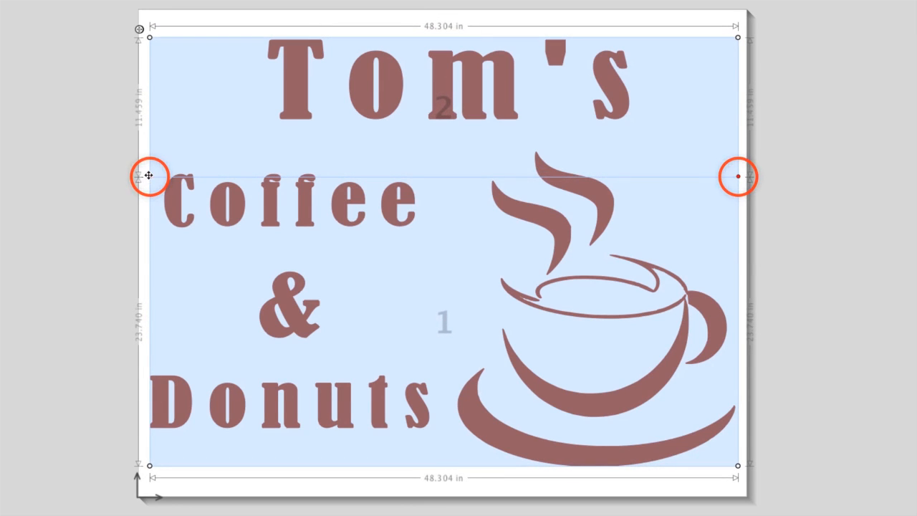
{"action": "left_click_drag", "start_coordinate": [150, 176], "coordinate": [165, 138]}
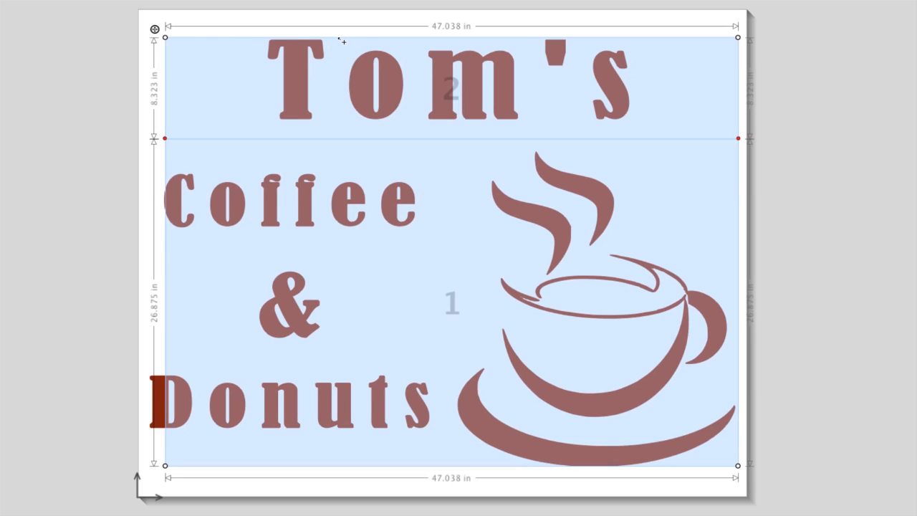
Add a vertical tile divider through both rows, about 14.116 in from the tiling area's left edge
{"action": "left_click_drag", "start_coordinate": [337, 37], "coordinate": [336, 122]}
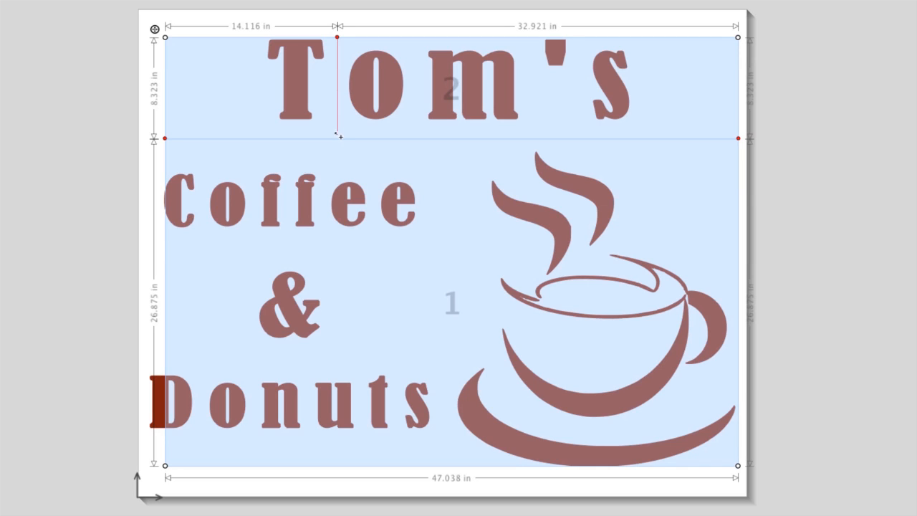
{"action": "left_click", "coordinate": [337, 139]}
{"action": "left_click", "coordinate": [323, 466]}
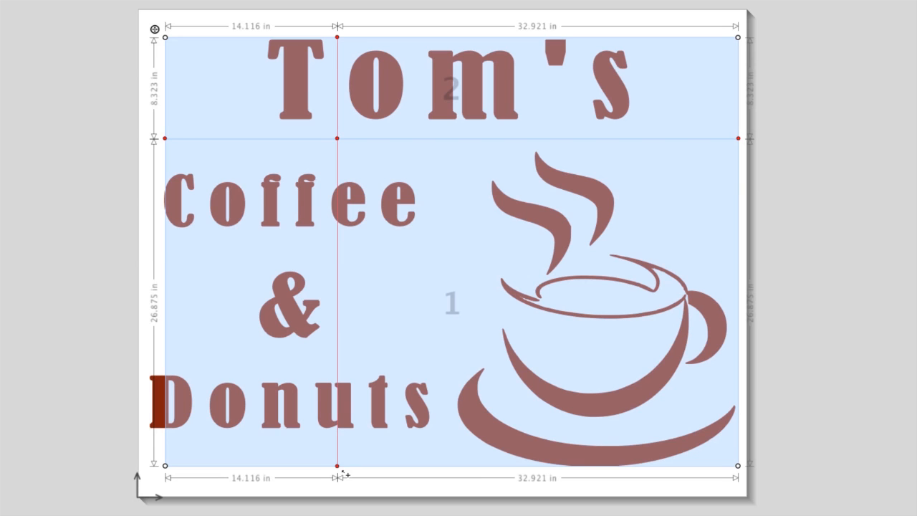
{"action": "left_click", "coordinate": [340, 471]}
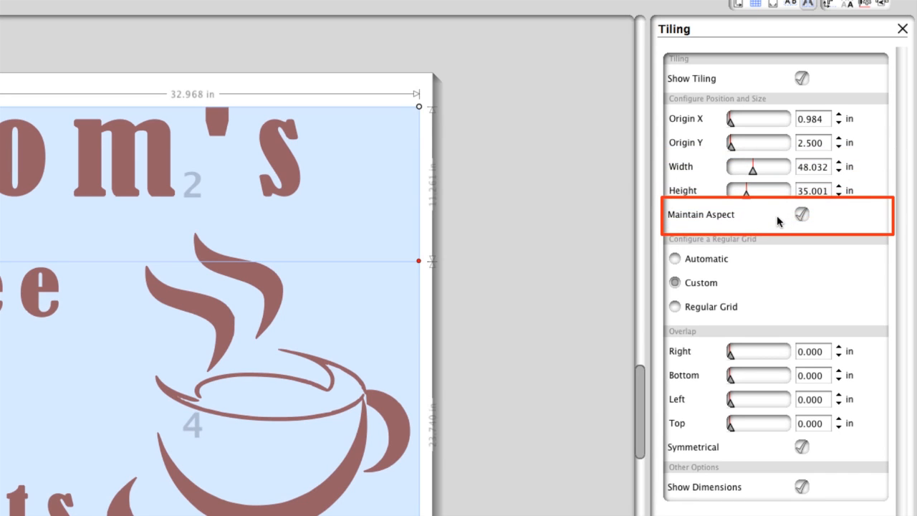
Widen the tiling area to about 48.865 in with its aspect maintained, and reset the tile grid to Automatic
{"action": "left_click_drag", "start_coordinate": [752, 173], "coordinate": [752, 172]}
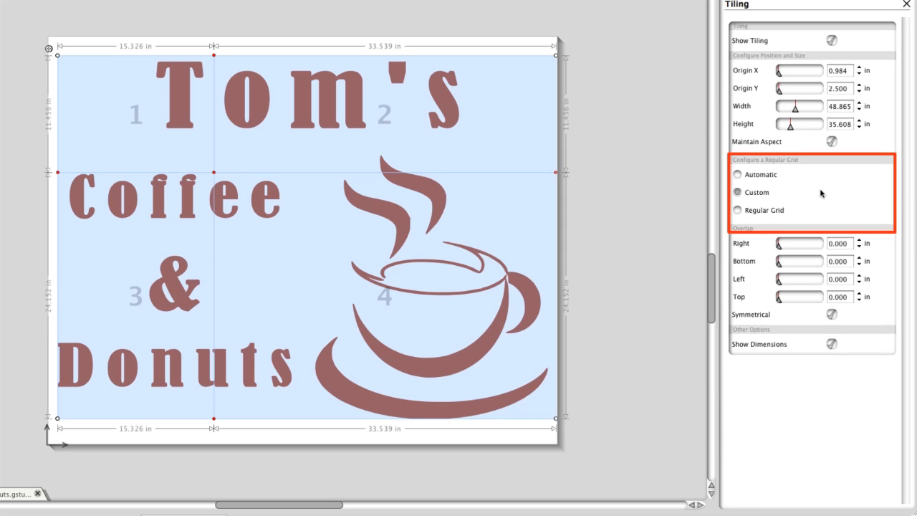
{"action": "left_click", "coordinate": [738, 174]}
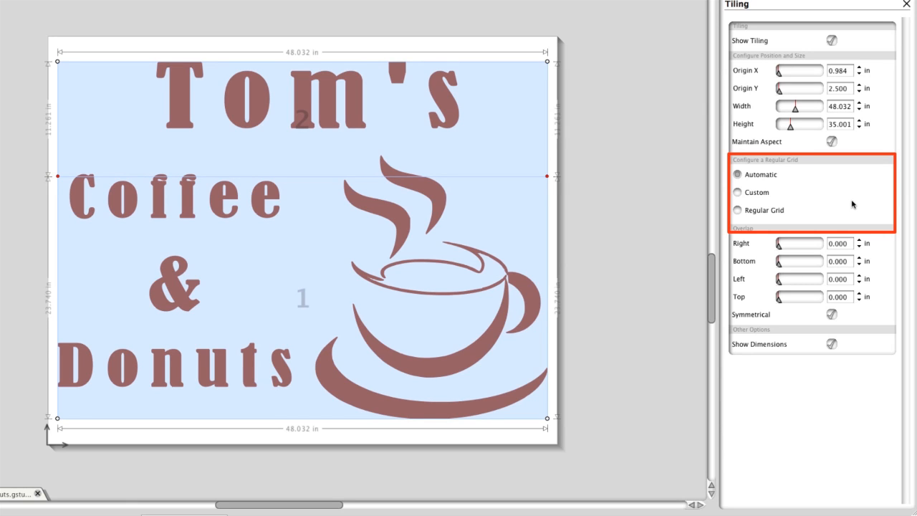
Switch the tiling to a regular grid of 4 columns and 4 rows with a cell width of 12.008 in
{"action": "left_click", "coordinate": [737, 193]}
{"action": "left_click", "coordinate": [737, 211]}
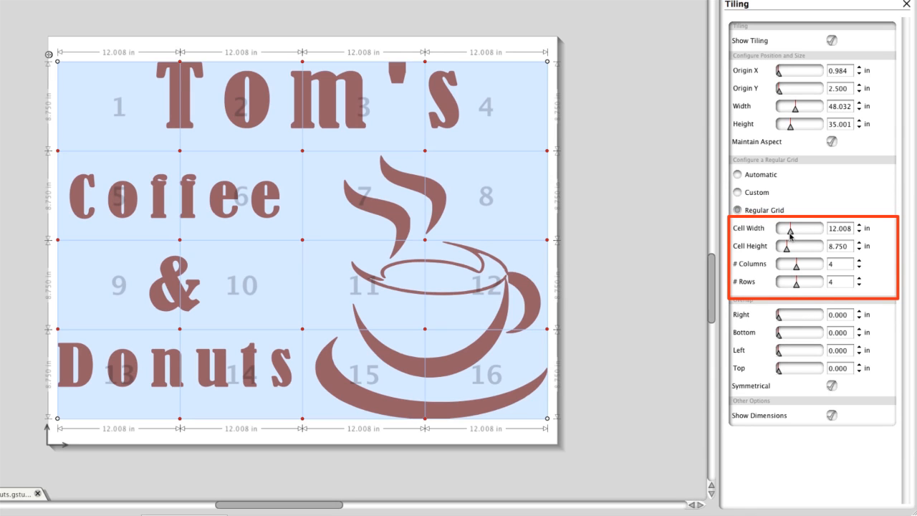
{"action": "left_click_drag", "start_coordinate": [792, 231], "coordinate": [790, 234]}
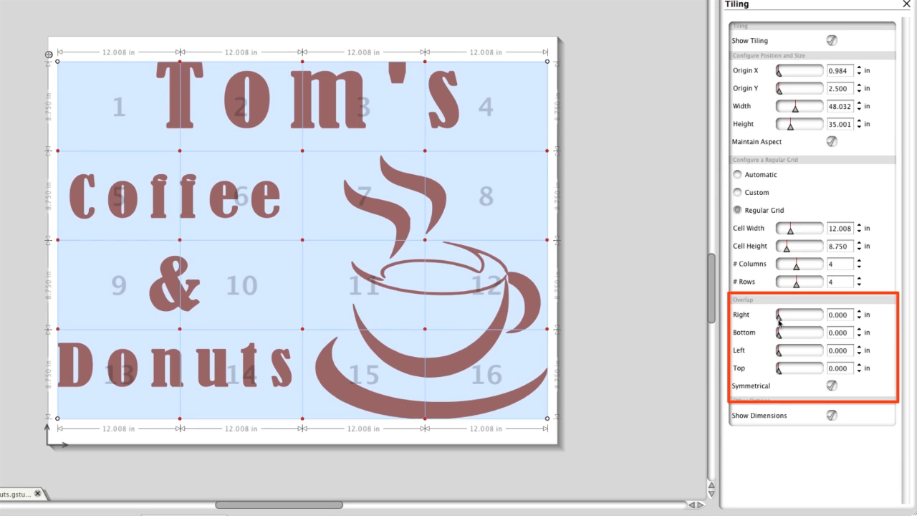
Set a symmetrical tile overlap of 1 in on all four sides
{"action": "left_click_drag", "start_coordinate": [778, 320], "coordinate": [793, 337]}
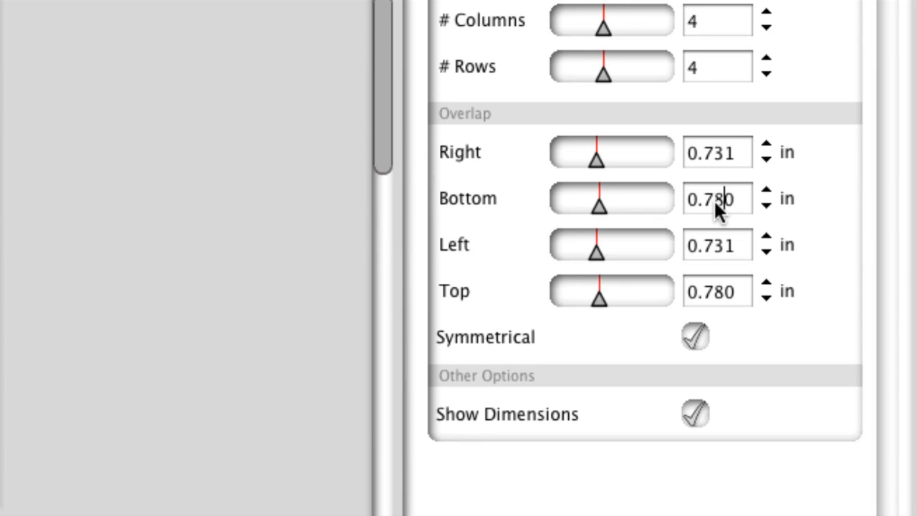
{"action": "type", "text": "1"}
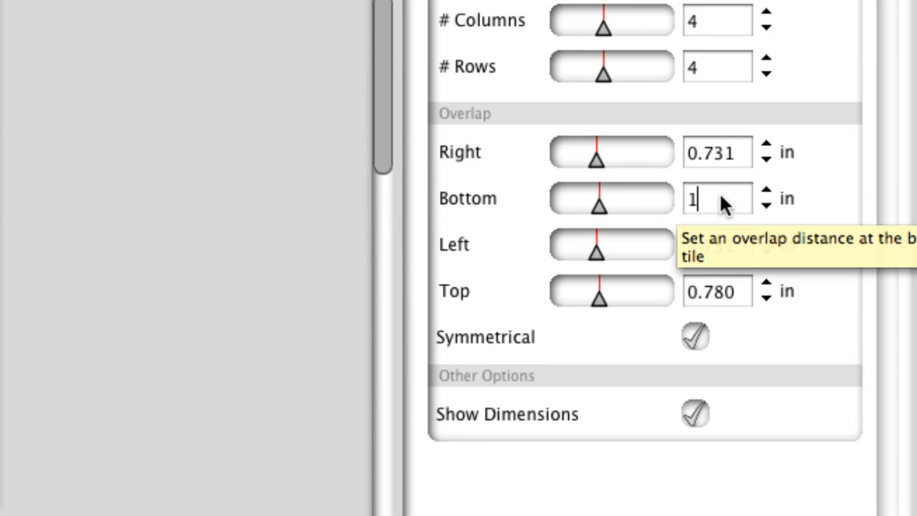
{"action": "key", "text": "Return"}
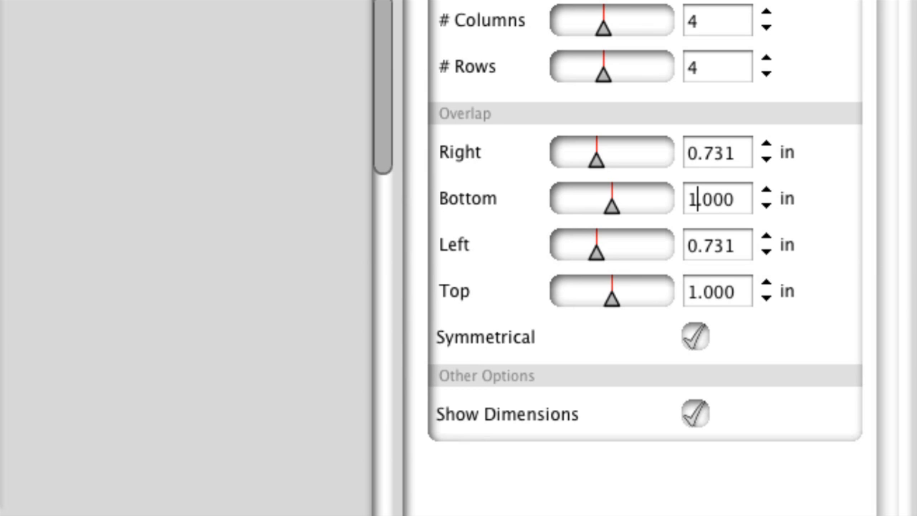
{"action": "left_click", "coordinate": [724, 145]}
{"action": "type", "text": "1"}
{"action": "key", "text": "Return"}
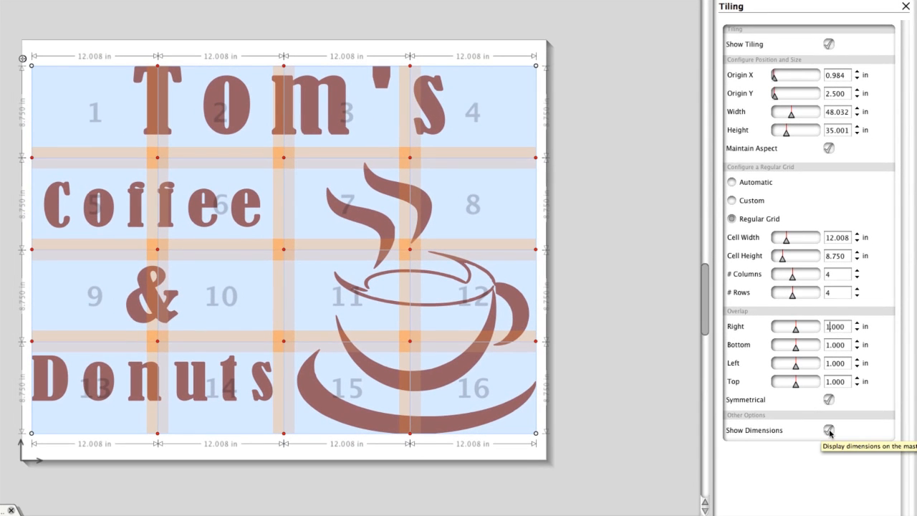
Hide the tile dimensions and show them again
{"action": "left_click", "coordinate": [829, 431]}
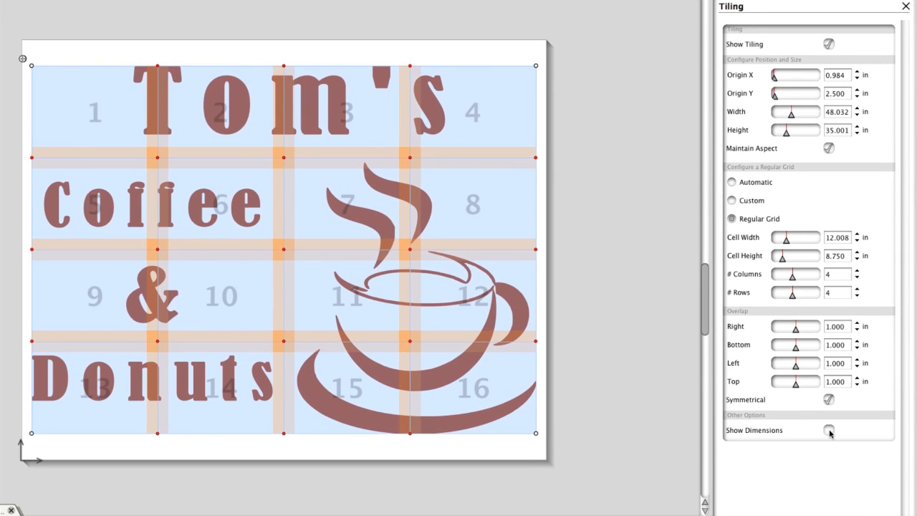
{"action": "left_click", "coordinate": [829, 430]}
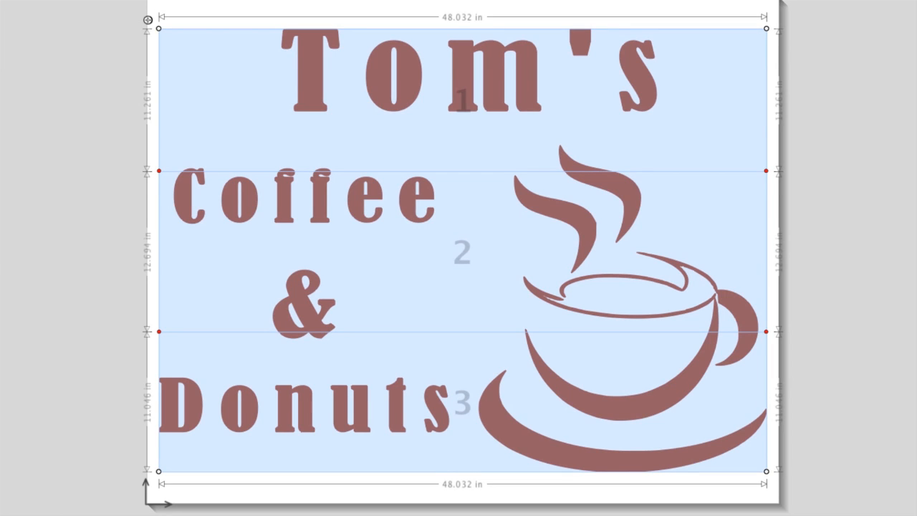
Exclude tile 2, the middle row of the artwork, from the tiles selected for cutting
{"action": "left_click", "coordinate": [636, 231]}
{"action": "left_click", "coordinate": [637, 229]}
{"action": "left_click", "coordinate": [637, 230]}
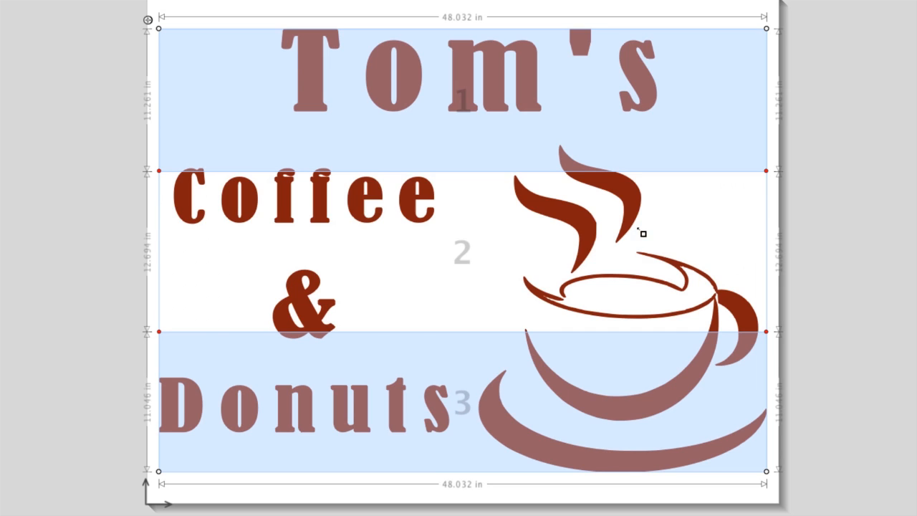
{"action": "left_click", "coordinate": [636, 229]}
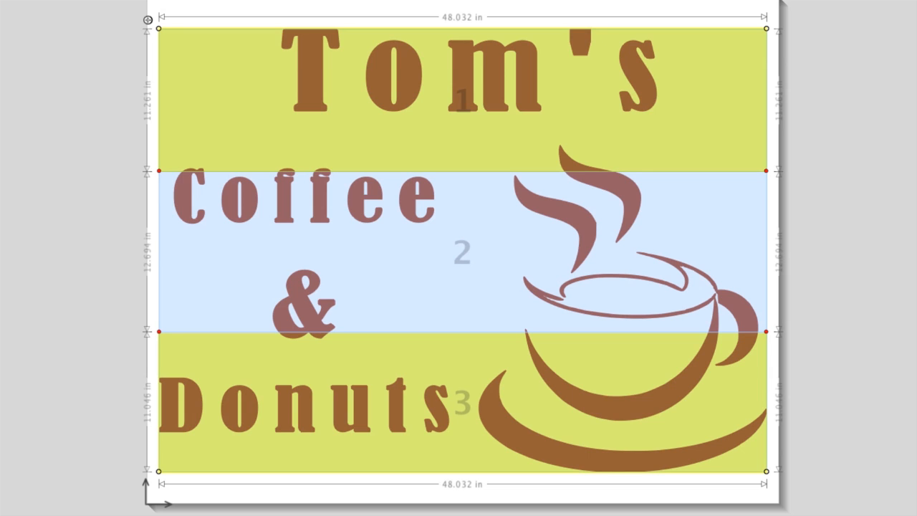
{"action": "left_click", "coordinate": [663, 237]}
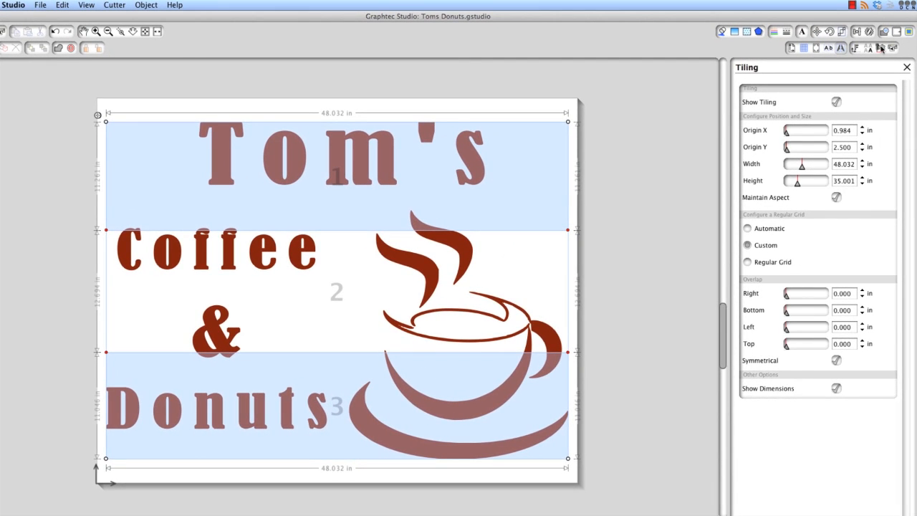
Configure the cut job's tiling to cut Selected Tiles Only, for tiles 1 and 3
{"action": "left_click", "coordinate": [881, 48]}
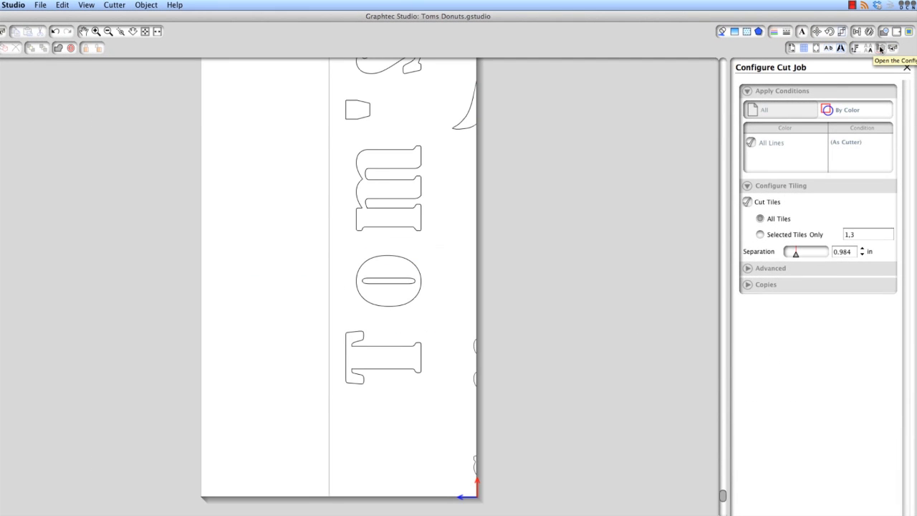
{"action": "left_click", "coordinate": [757, 186]}
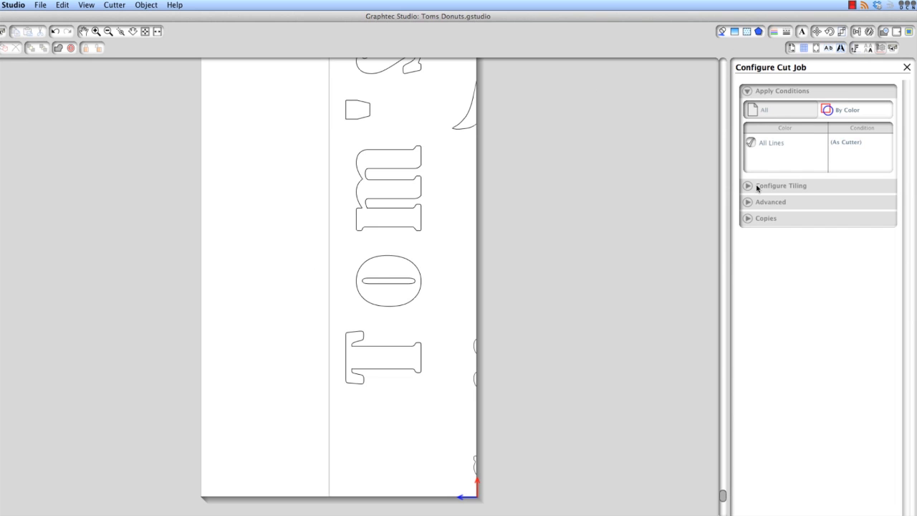
{"action": "left_click", "coordinate": [757, 186]}
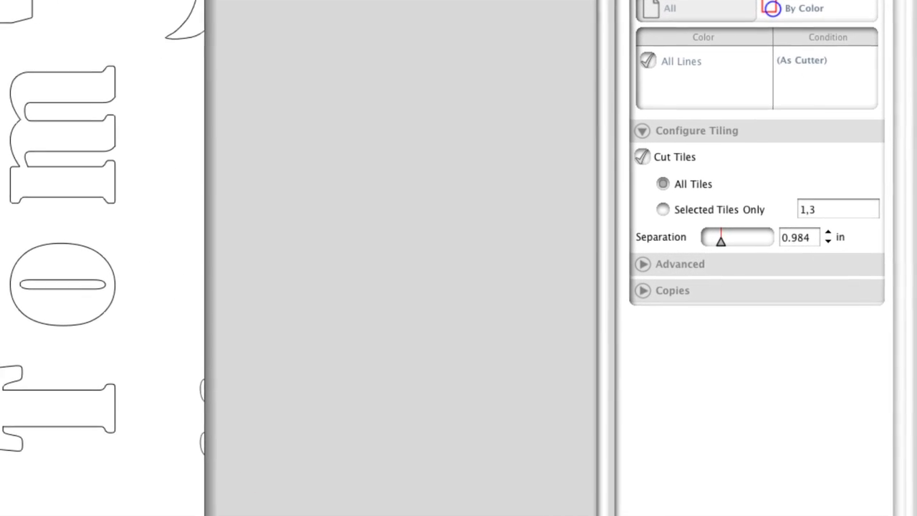
{"action": "left_click", "coordinate": [663, 209]}
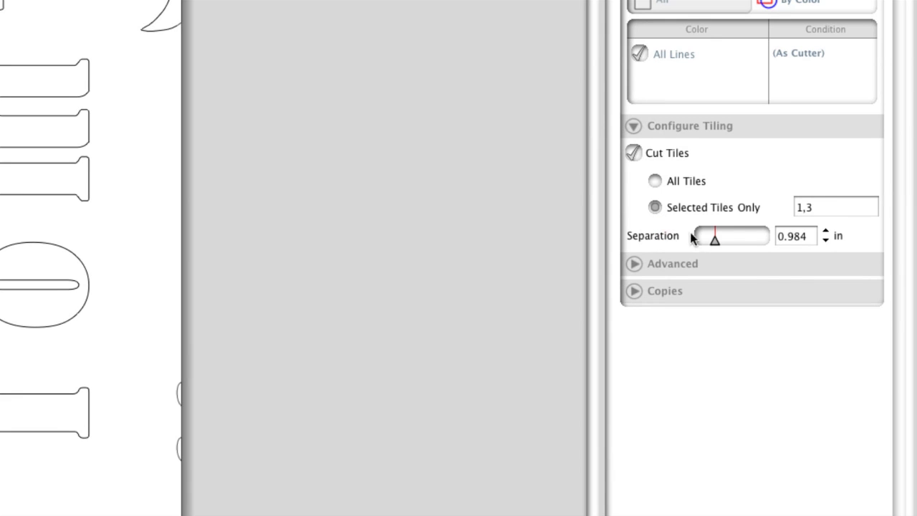
Switch the cut job's tiling to All Tiles and back to Selected Tiles Only, for tiles 1 and 3
{"action": "left_click", "coordinate": [654, 180]}
{"action": "left_click", "coordinate": [654, 207]}
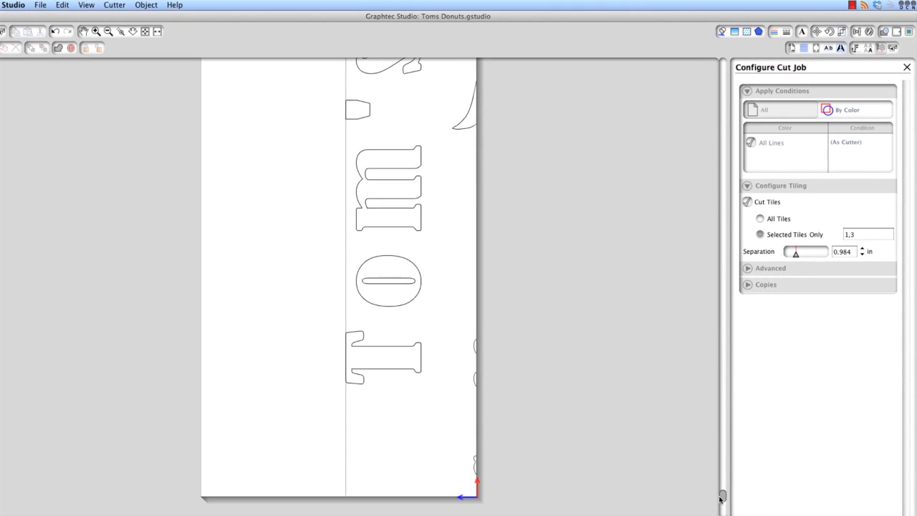
{"action": "mouse_move", "coordinate": [720, 499]}
{"action": "left_mouse_down"}
{"action": "mouse_move", "coordinate": [725, 477]}
{"action": "mouse_move", "coordinate": [723, 495]}
{"action": "left_mouse_up"}
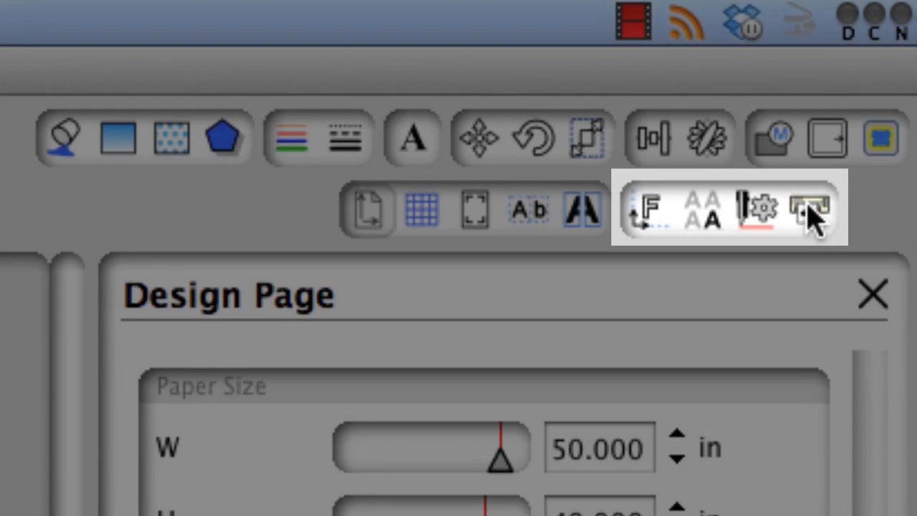
Check the connected cutter's status and open the cutting page settings
{"action": "left_click", "coordinate": [813, 215]}
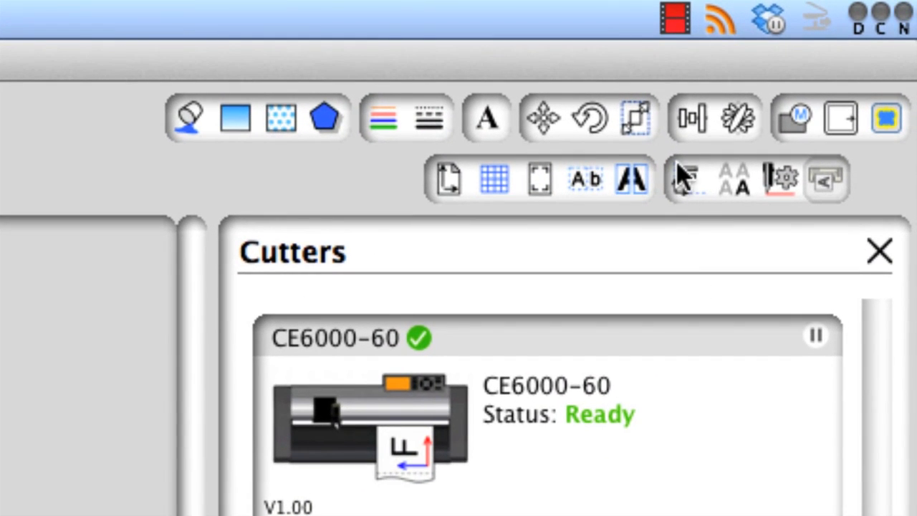
{"action": "left_click", "coordinate": [677, 166]}
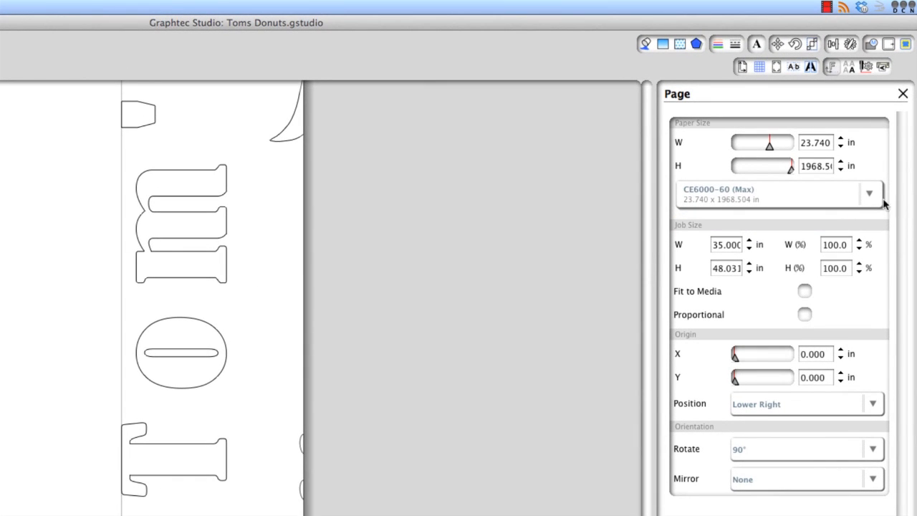
Try a custom paper width of 22.589 in, and set the paper size to Automatic (CE6000-60 (Poll Size))
{"action": "mouse_move", "coordinate": [768, 144]}
{"action": "left_mouse_down"}
{"action": "mouse_move", "coordinate": [776, 149]}
{"action": "mouse_move", "coordinate": [769, 153]}
{"action": "left_mouse_up"}
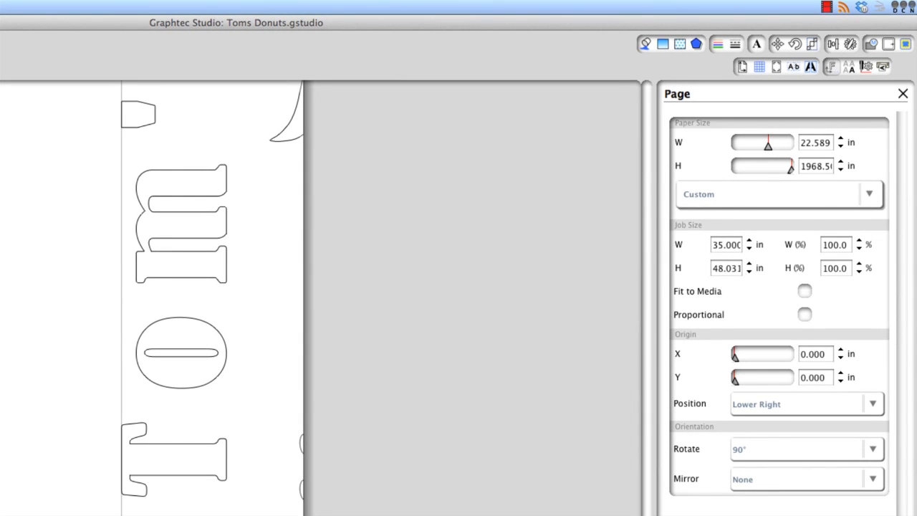
{"action": "left_click", "coordinate": [871, 195]}
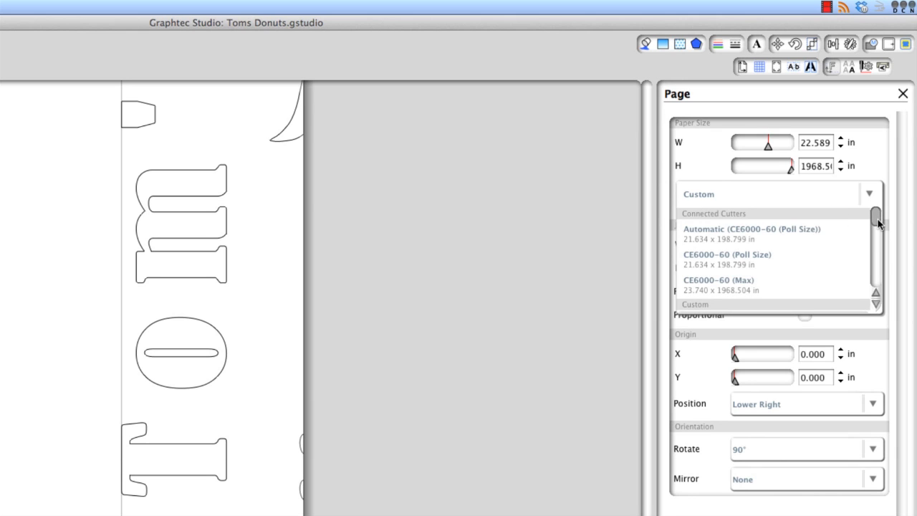
{"action": "mouse_move", "coordinate": [877, 223]}
{"action": "left_mouse_down"}
{"action": "mouse_move", "coordinate": [871, 255]}
{"action": "mouse_move", "coordinate": [875, 209]}
{"action": "left_mouse_up"}
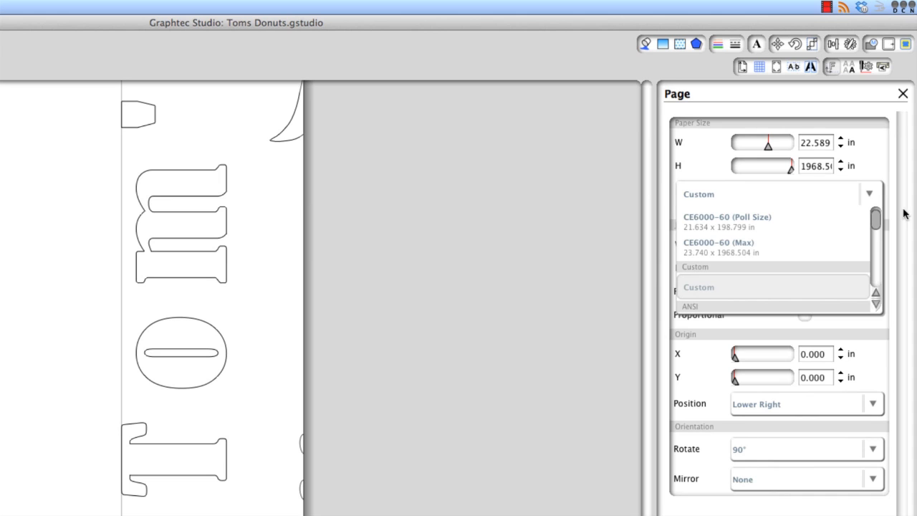
{"action": "mouse_move", "coordinate": [877, 220]}
{"action": "left_mouse_down"}
{"action": "mouse_move", "coordinate": [878, 256]}
{"action": "mouse_move", "coordinate": [879, 216]}
{"action": "left_mouse_up"}
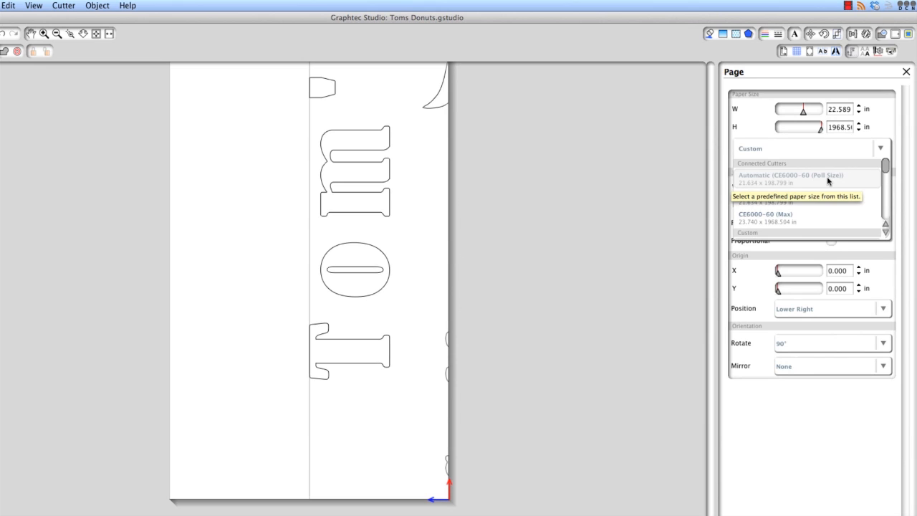
{"action": "left_click", "coordinate": [827, 180]}
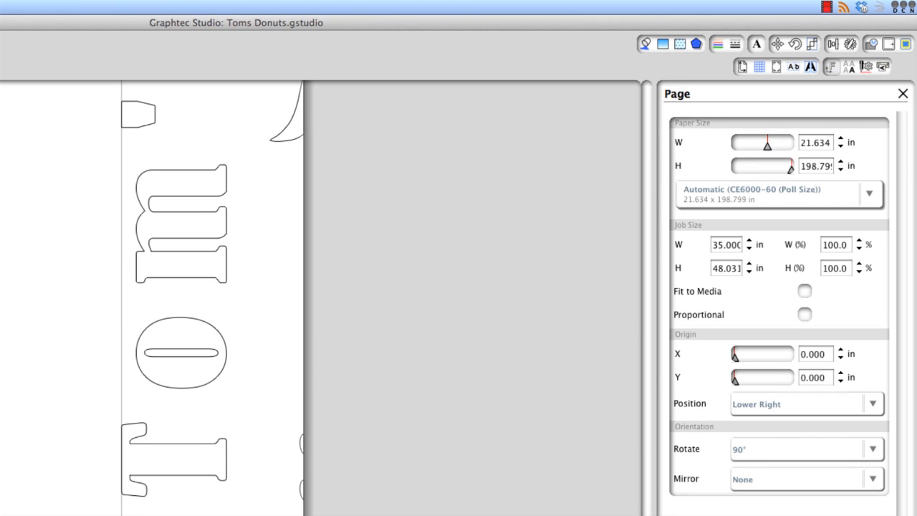
Switch the paper size to CE6000-60 (Poll Size), then CE6000-60 (Max), and browse the predefined ANSI sizes
{"action": "left_click", "coordinate": [873, 194]}
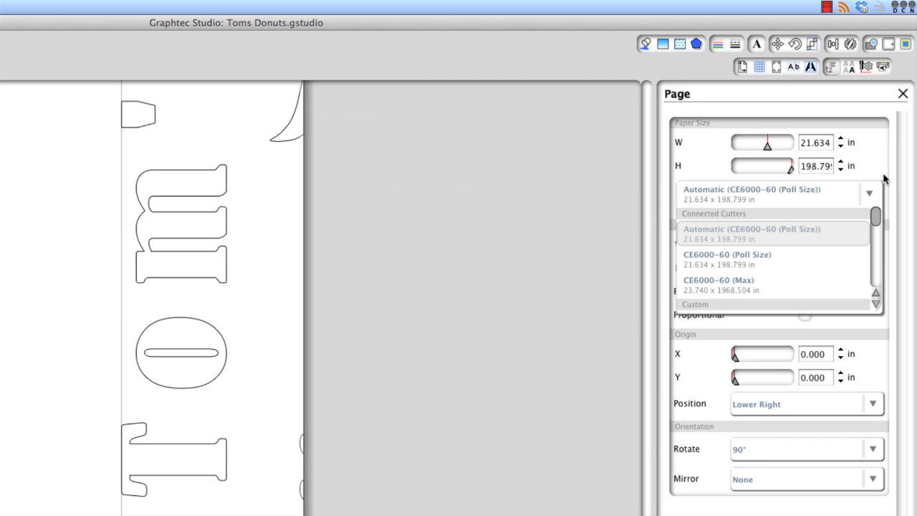
{"action": "left_click", "coordinate": [782, 263]}
{"action": "left_click", "coordinate": [869, 197]}
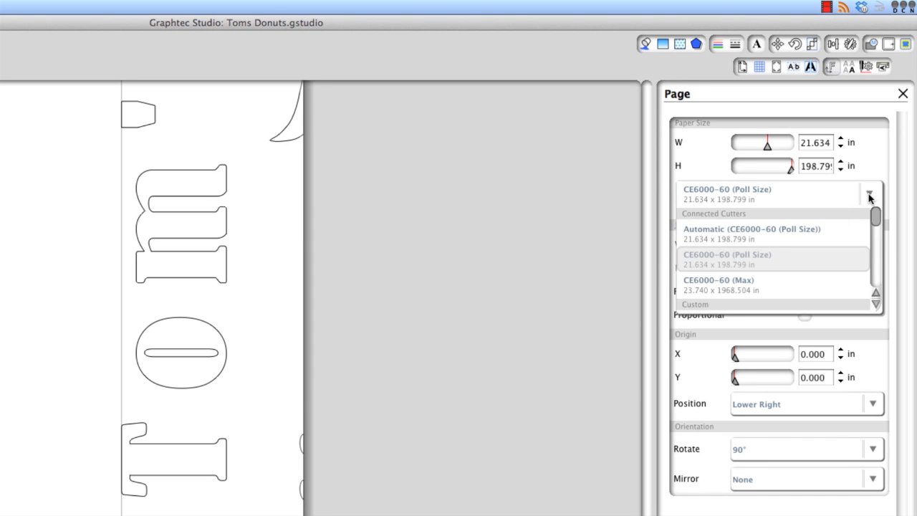
{"action": "left_click", "coordinate": [751, 284]}
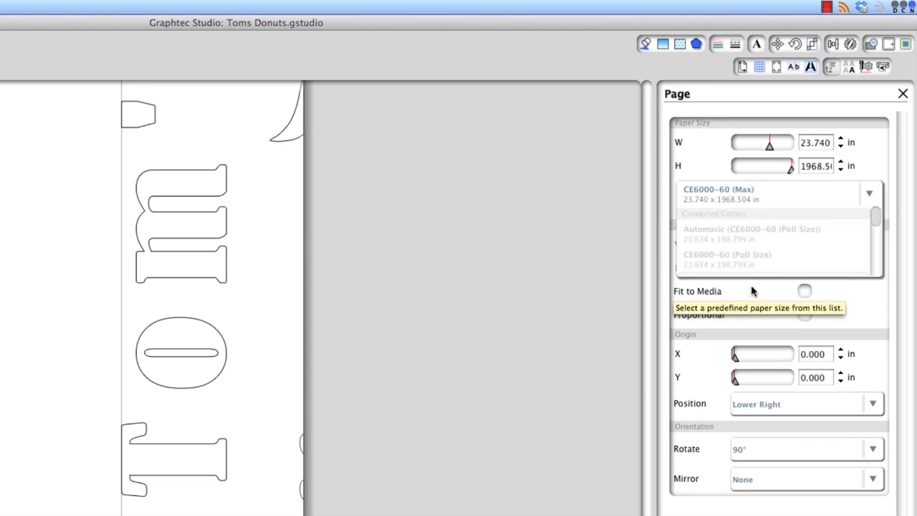
{"action": "left_click", "coordinate": [870, 195]}
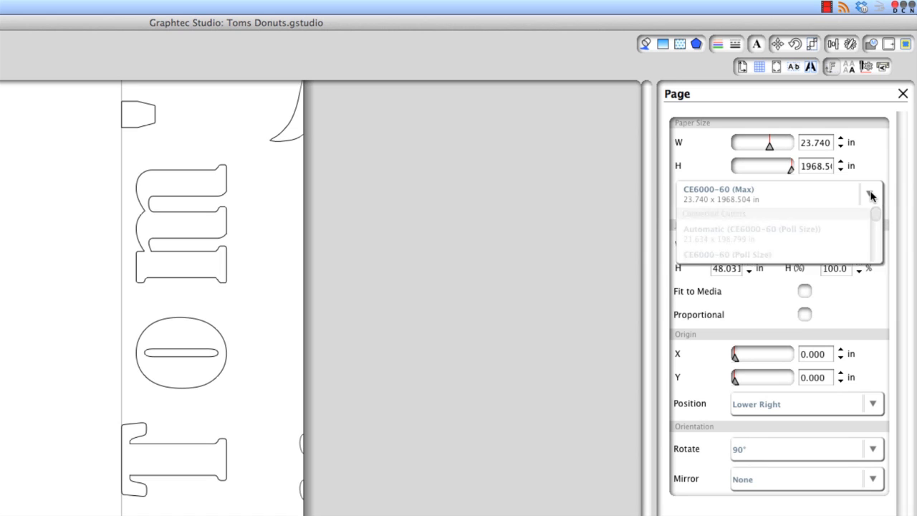
{"action": "left_click_drag", "start_coordinate": [875, 217], "coordinate": [874, 234]}
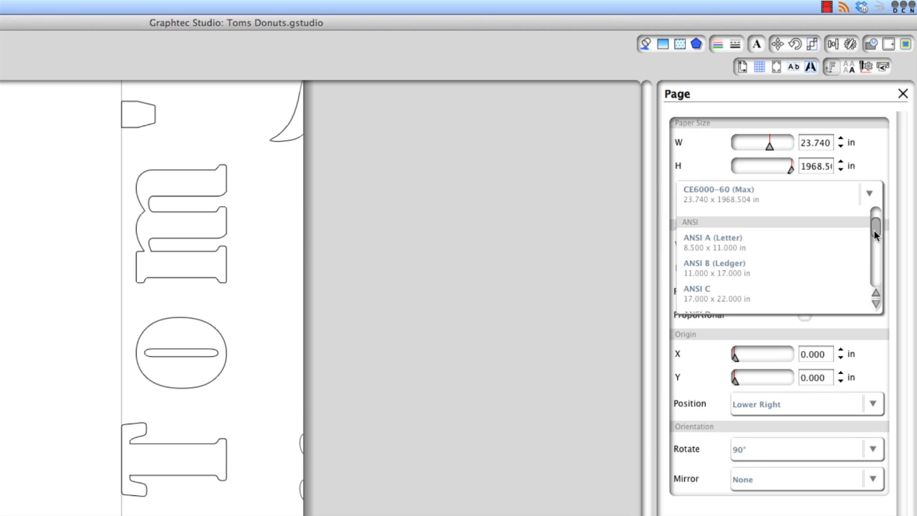
{"action": "left_click_drag", "start_coordinate": [874, 234], "coordinate": [878, 229]}
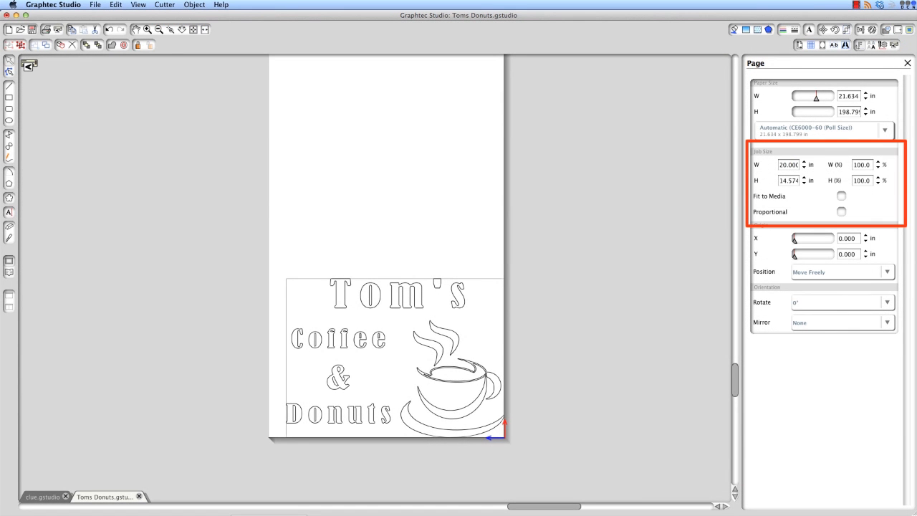
Try Fit to Media, set a proportional job size of 20.005 × 14.577 in, and shift its X origin to 0.575 in
{"action": "left_click", "coordinate": [803, 162]}
{"action": "left_click", "coordinate": [842, 197]}
{"action": "left_click", "coordinate": [842, 196]}
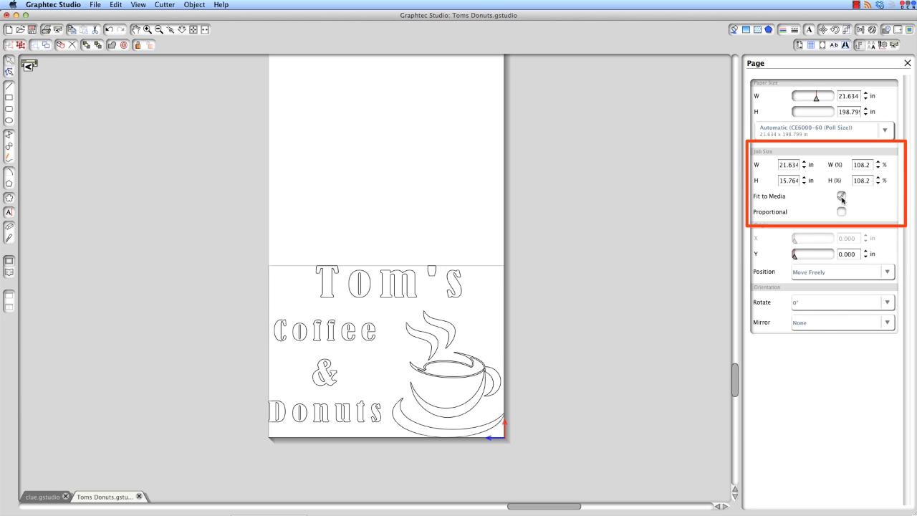
{"action": "left_click", "coordinate": [841, 211]}
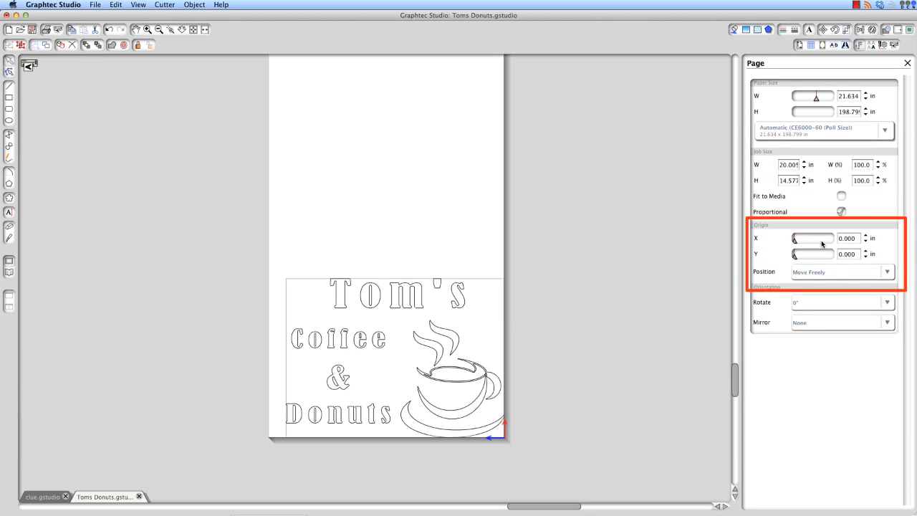
{"action": "left_click_drag", "start_coordinate": [793, 242], "coordinate": [807, 242]}
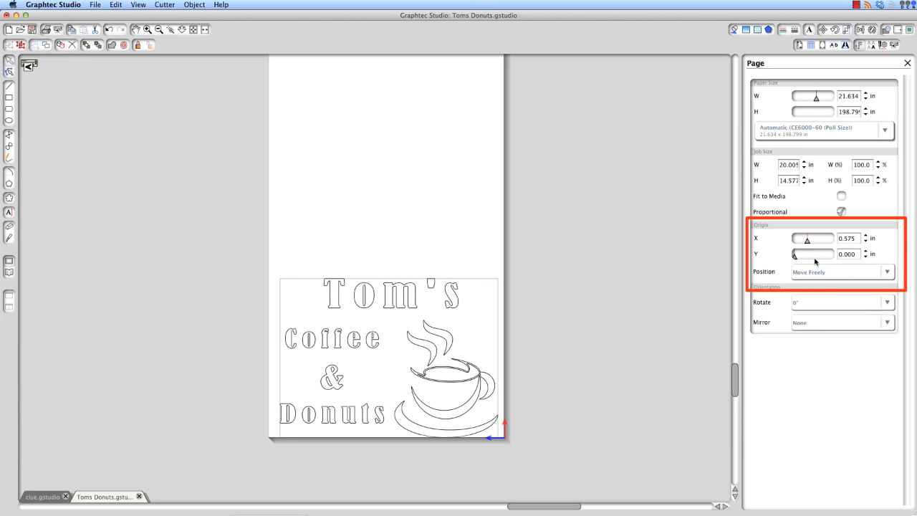
{"action": "left_click_drag", "start_coordinate": [796, 256], "coordinate": [793, 259]}
Rotate the job to 90°, 180° and 270° in turn, and return it to 0°
{"action": "left_click", "coordinate": [885, 301]}
{"action": "left_click", "coordinate": [850, 341]}
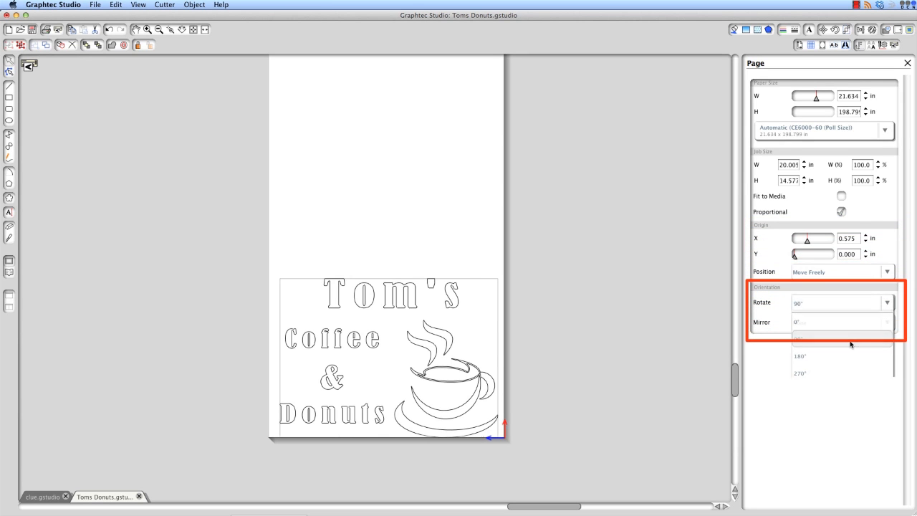
{"action": "left_click", "coordinate": [850, 304]}
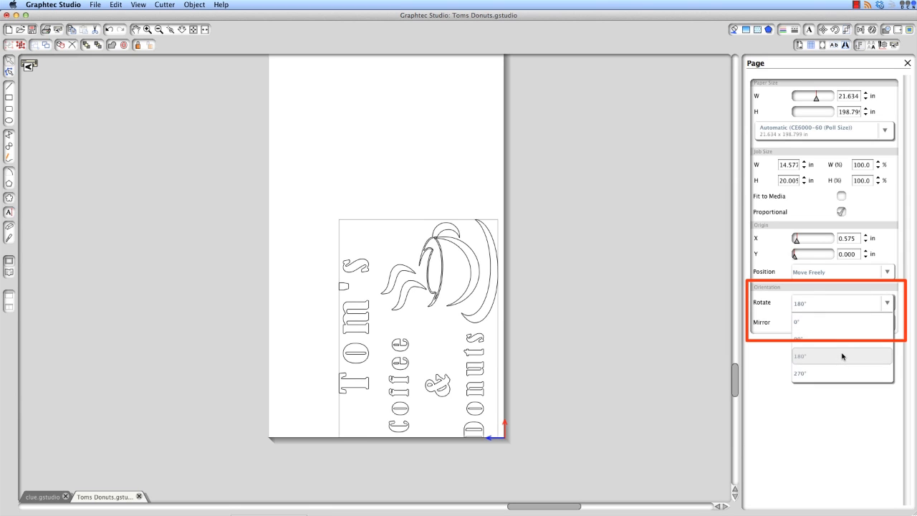
{"action": "left_click", "coordinate": [841, 356]}
{"action": "left_click", "coordinate": [842, 305]}
{"action": "left_click", "coordinate": [827, 373]}
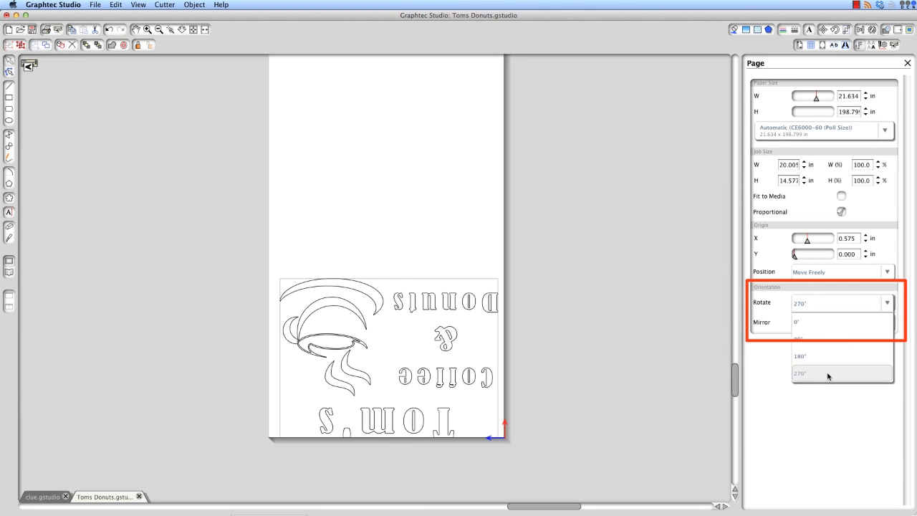
{"action": "left_click", "coordinate": [830, 305]}
{"action": "left_click", "coordinate": [822, 324]}
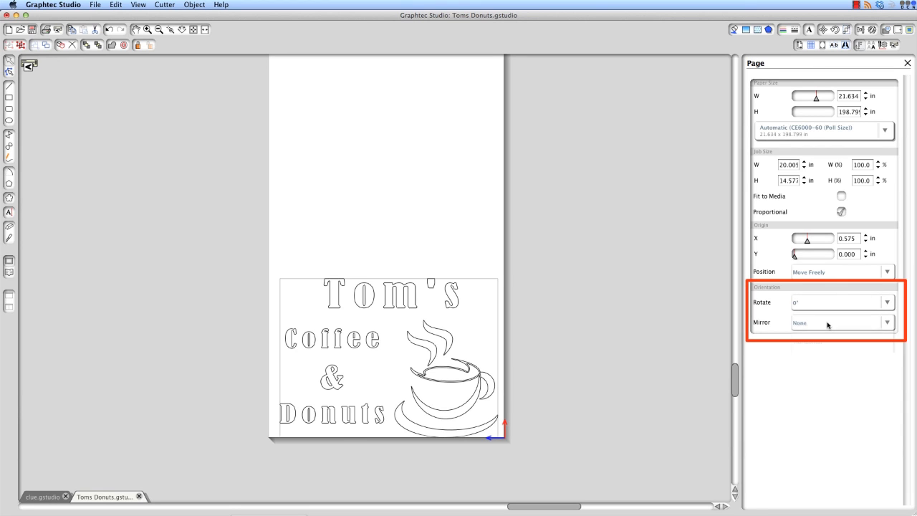
Mirror the job horizontally, then vertically, and set the mirroring back to None
{"action": "left_click", "coordinate": [827, 324]}
{"action": "left_click", "coordinate": [823, 344]}
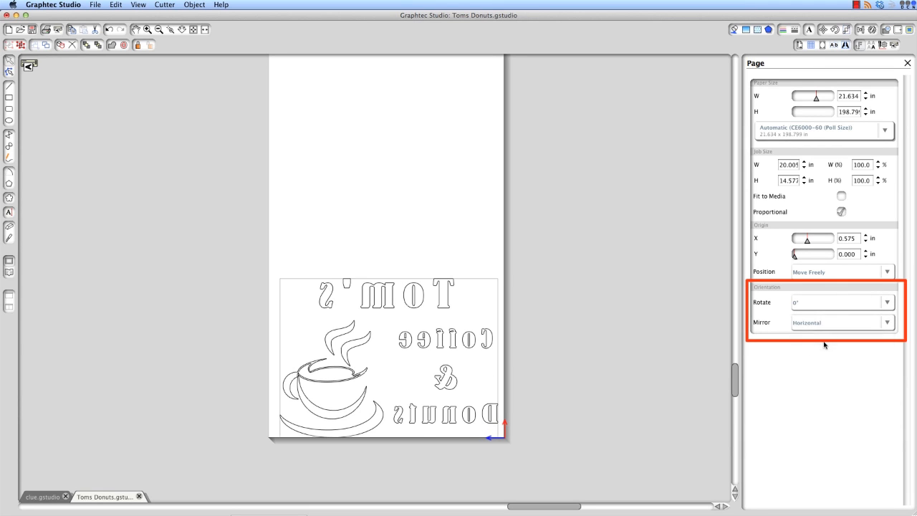
{"action": "left_click", "coordinate": [828, 324]}
{"action": "left_click", "coordinate": [821, 355]}
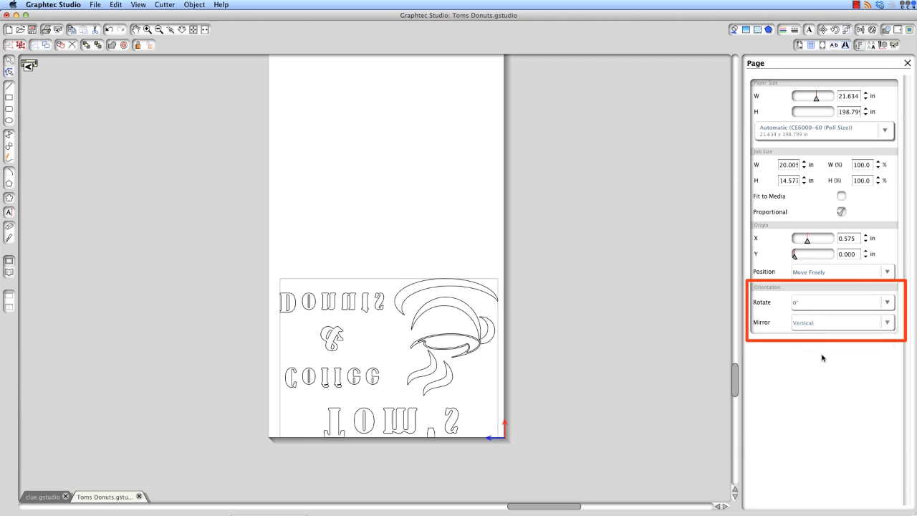
{"action": "left_click", "coordinate": [831, 328]}
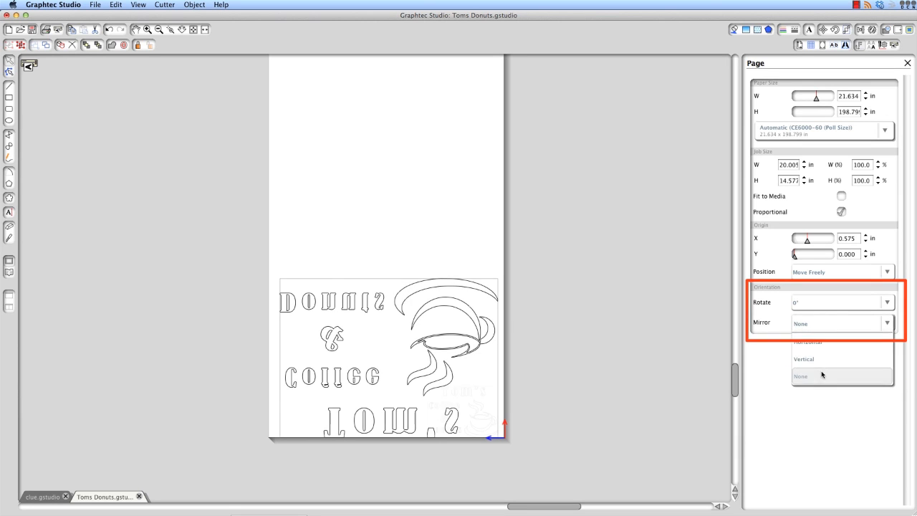
{"action": "left_click", "coordinate": [822, 375]}
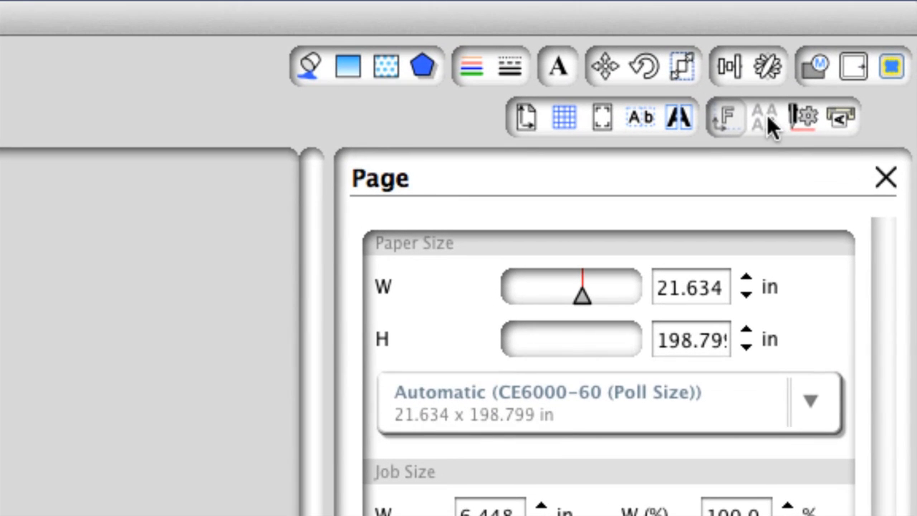
Create matrix copies of the artwork in 6 rows and 4 columns
{"action": "left_click", "coordinate": [765, 117]}
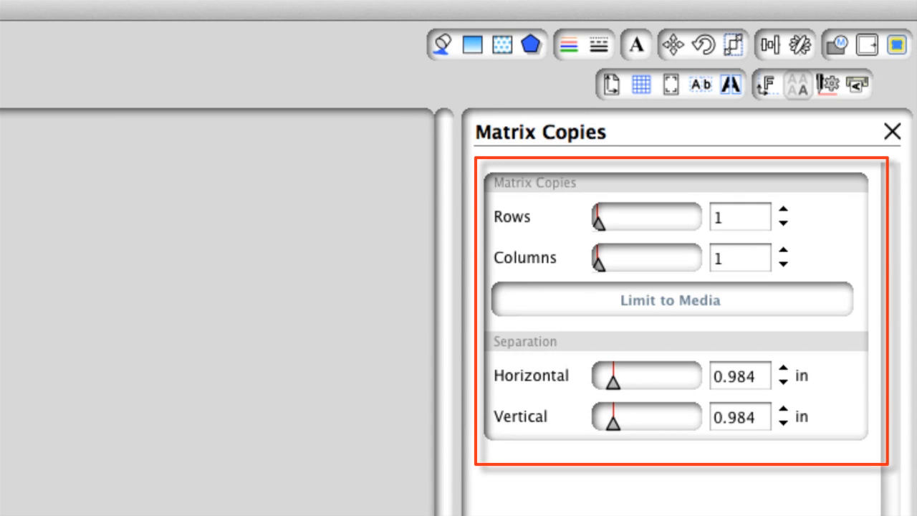
{"action": "left_click_drag", "start_coordinate": [600, 224], "coordinate": [609, 224]}
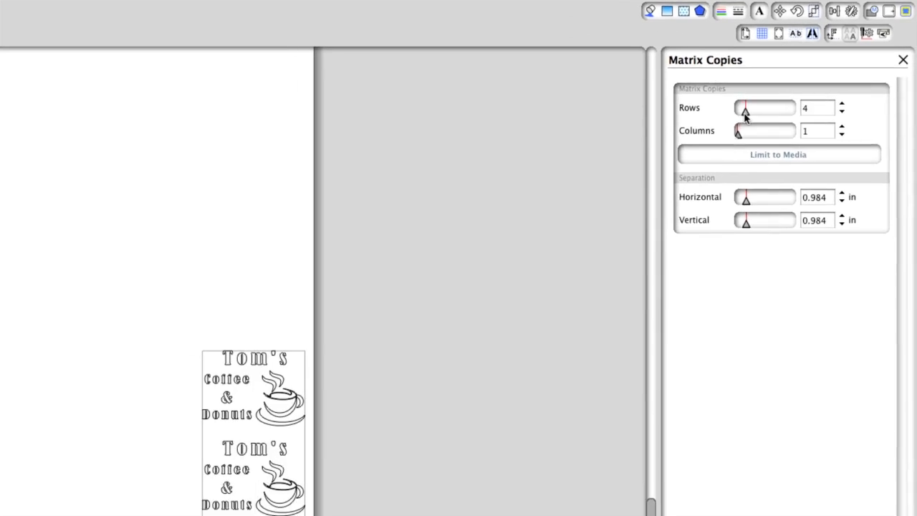
{"action": "left_click_drag", "start_coordinate": [745, 116], "coordinate": [750, 118]}
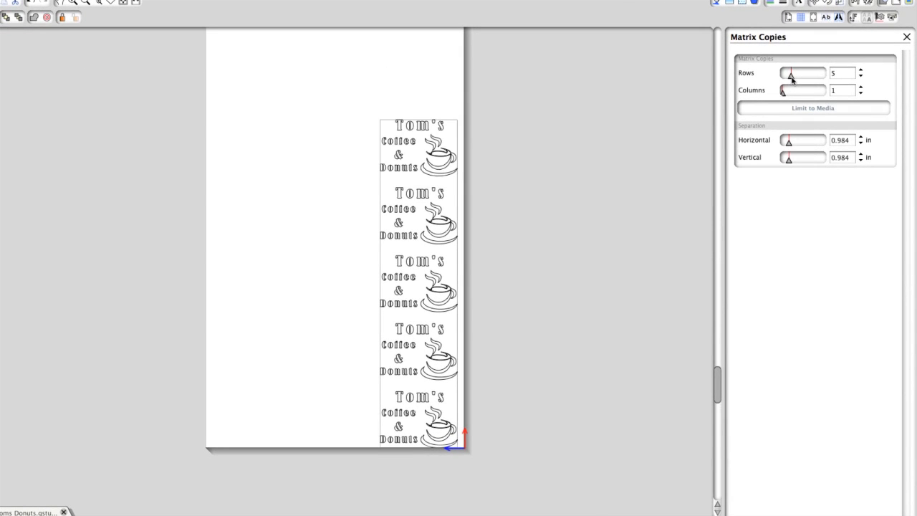
{"action": "left_click_drag", "start_coordinate": [792, 78], "coordinate": [789, 97]}
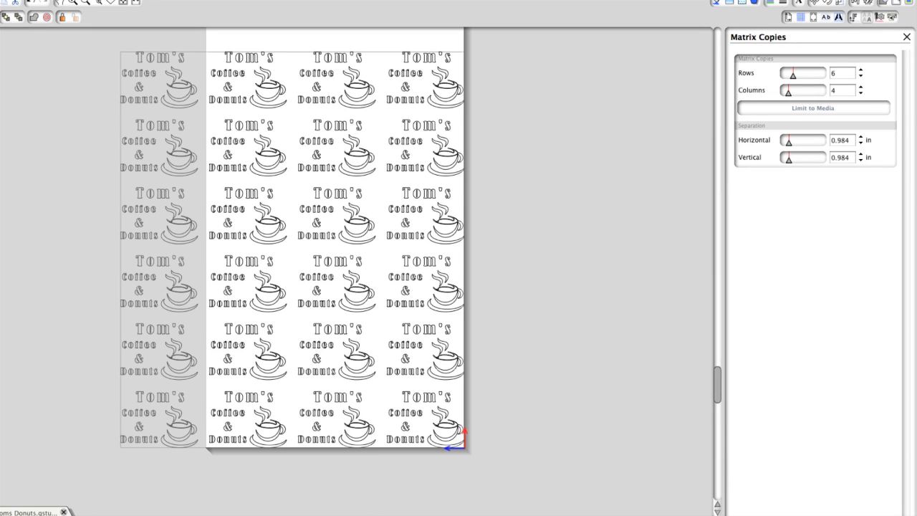
Limit the matrix copies to the media and adjust the horizontal and vertical separation between them
{"action": "left_click", "coordinate": [830, 109]}
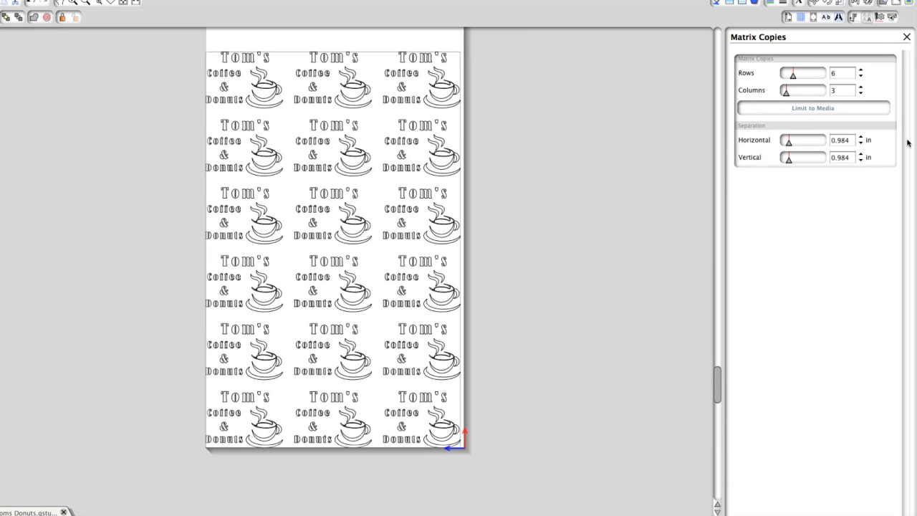
{"action": "left_click_drag", "start_coordinate": [786, 143], "coordinate": [792, 161]}
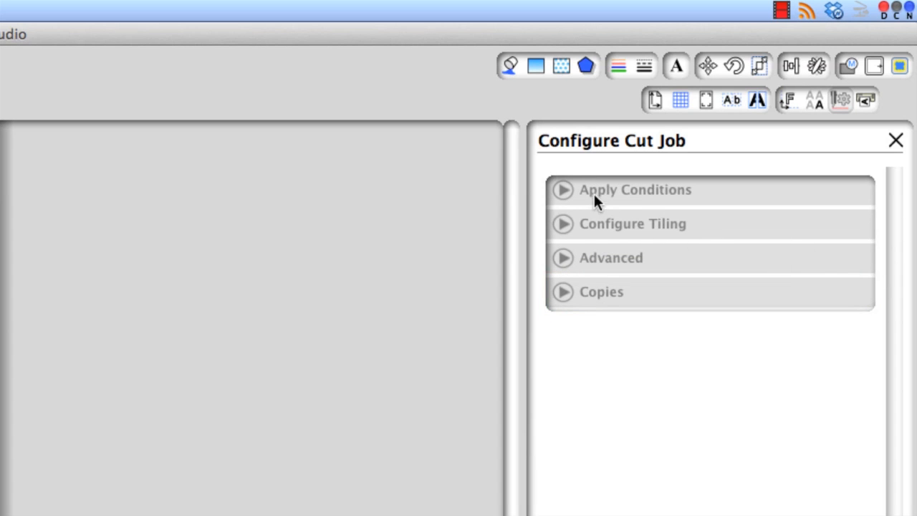
Apply the cut conditions by color and exclude the blue RGB (10,10,255) lines from the cut job
{"action": "left_click", "coordinate": [567, 189]}
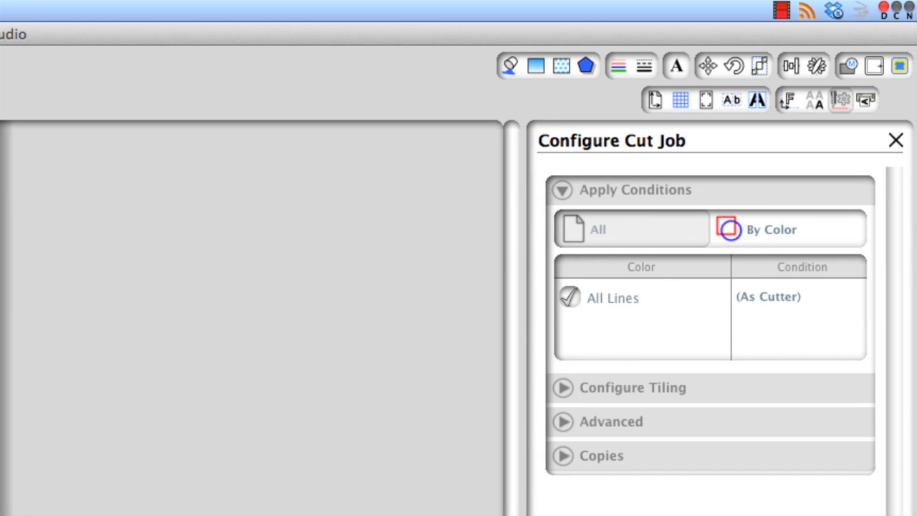
{"action": "left_click", "coordinate": [670, 189]}
{"action": "left_click", "coordinate": [670, 189]}
{"action": "left_click", "coordinate": [802, 229]}
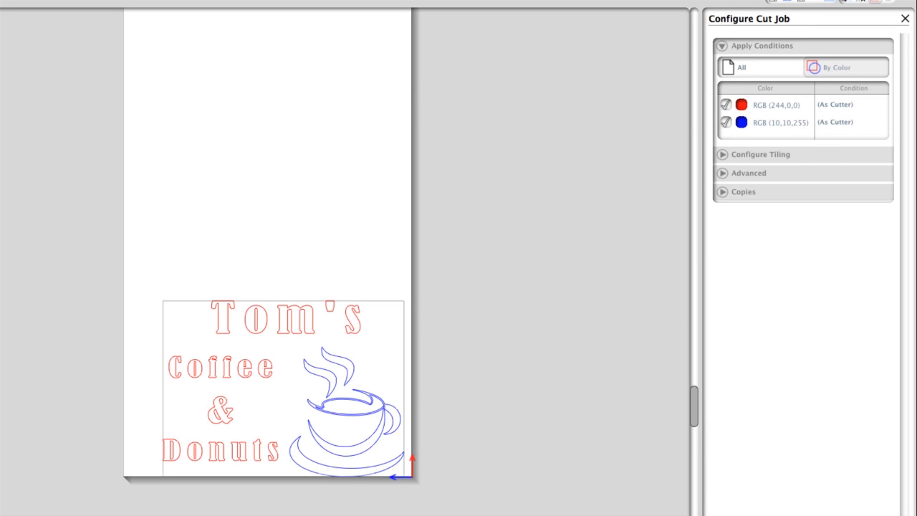
{"action": "left_click", "coordinate": [725, 122]}
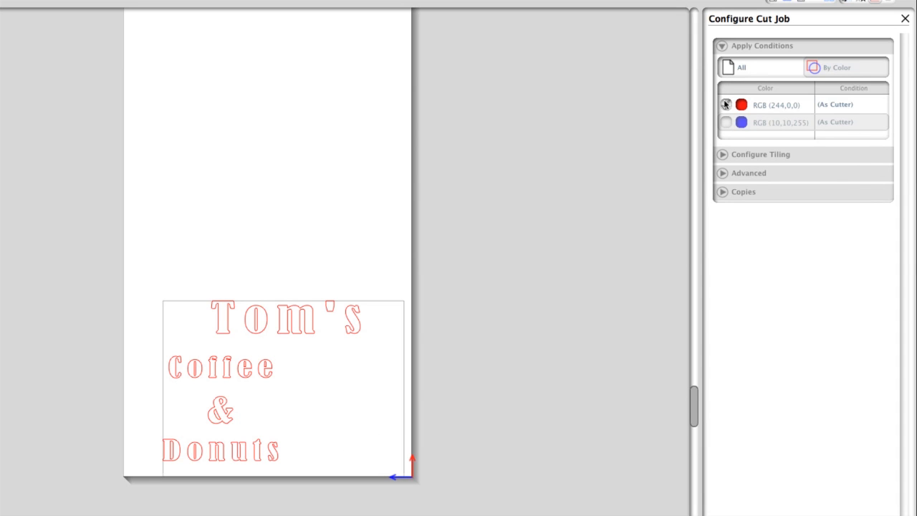
Exclude the red RGB (244,0,0) lines, include the blue RGB (10,10,255) lines, and include the red lines in the cut job again
{"action": "left_click", "coordinate": [725, 105]}
{"action": "left_click", "coordinate": [725, 122]}
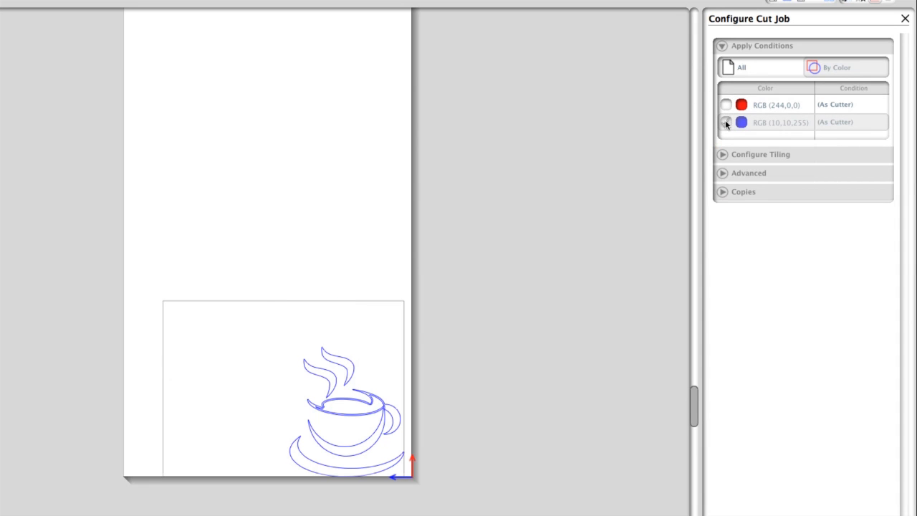
{"action": "left_click", "coordinate": [725, 106]}
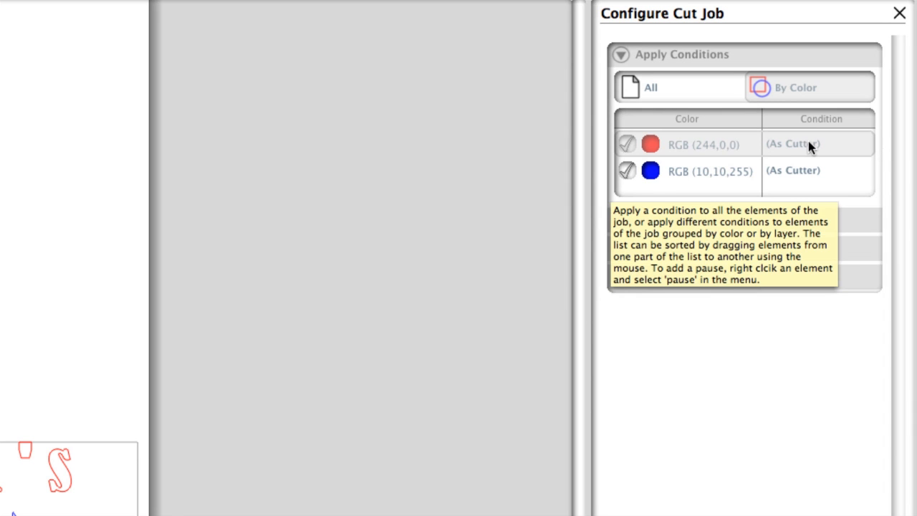
Apply a single cut condition to all lines of the job and set it to (As Cutter)
{"action": "left_click", "coordinate": [633, 89]}
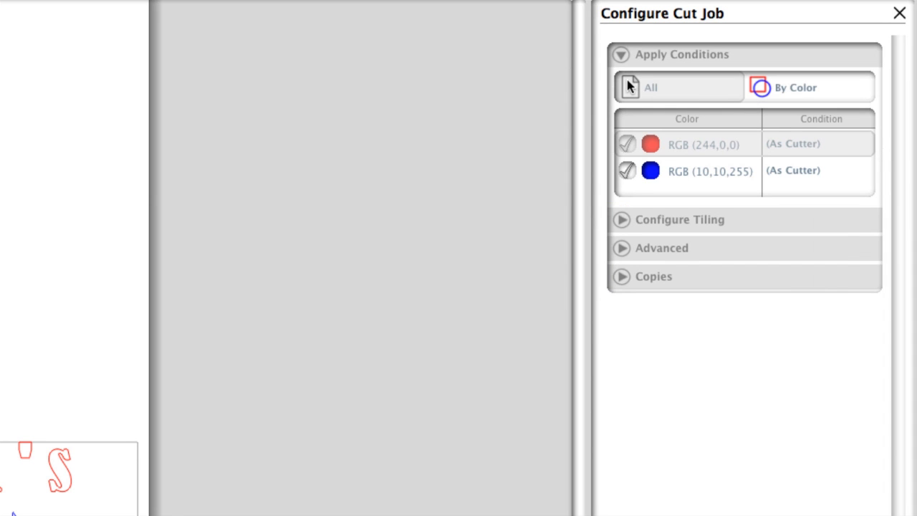
{"action": "left_click", "coordinate": [795, 145]}
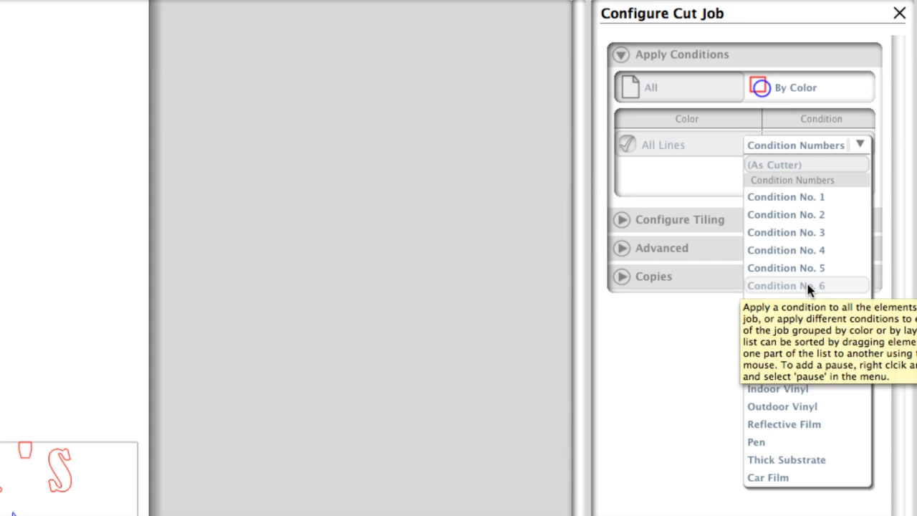
{"action": "left_click", "coordinate": [831, 165]}
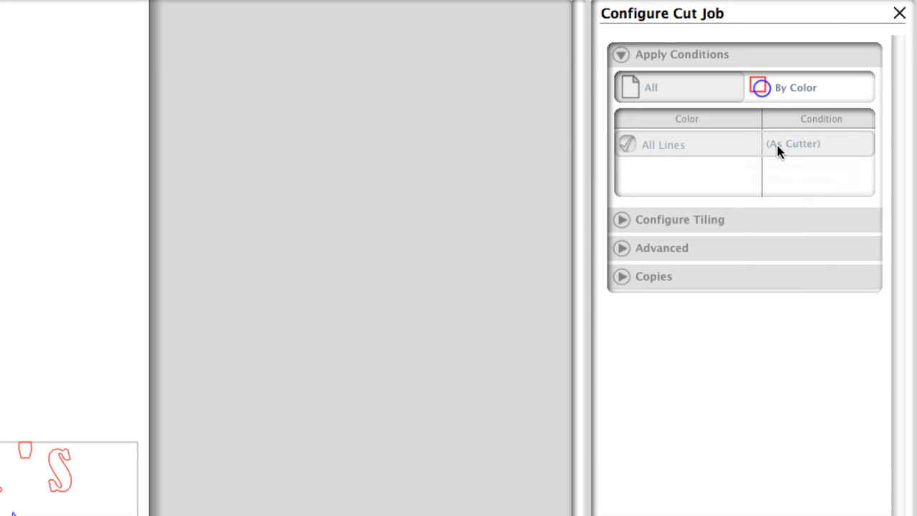
Assign Condition No. 1 to the red lines and Condition No. 2 to the blue lines by color, with a pause after the red lines
{"action": "left_click", "coordinate": [779, 149]}
{"action": "left_click", "coordinate": [785, 215]}
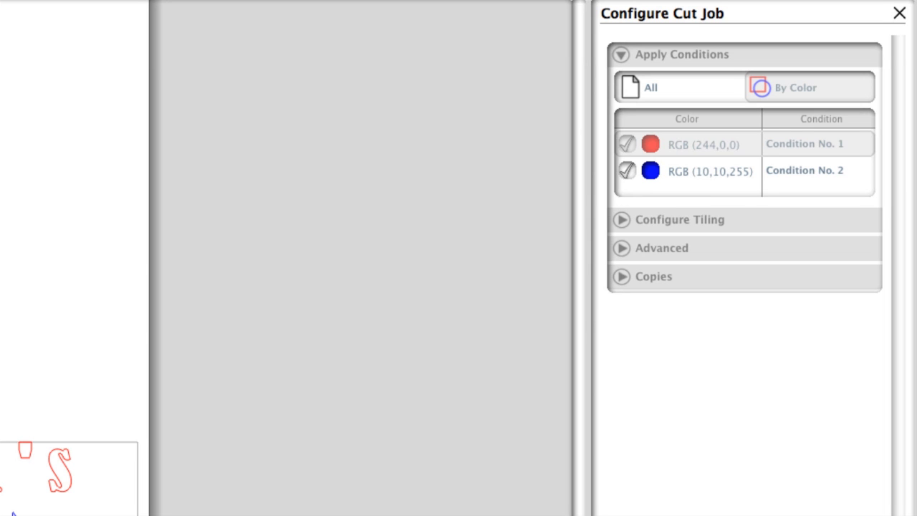
{"action": "right_click", "coordinate": [737, 146]}
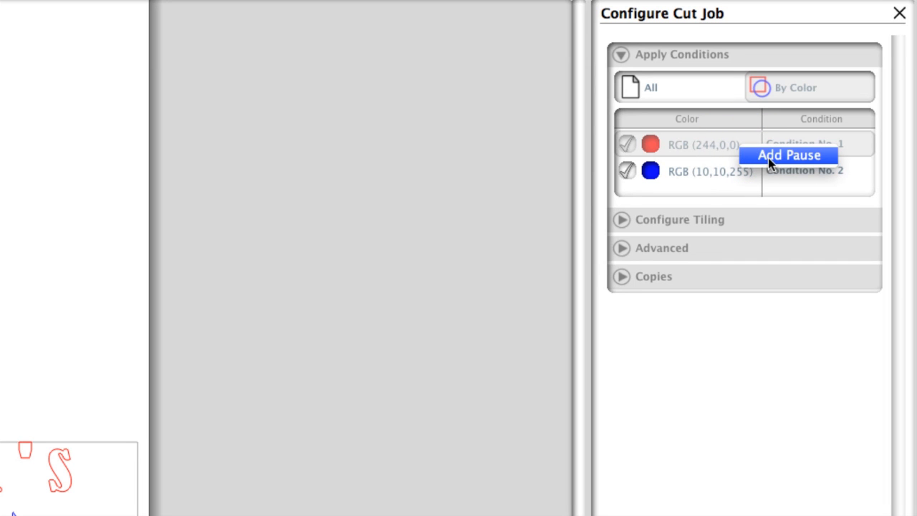
{"action": "left_click", "coordinate": [768, 157]}
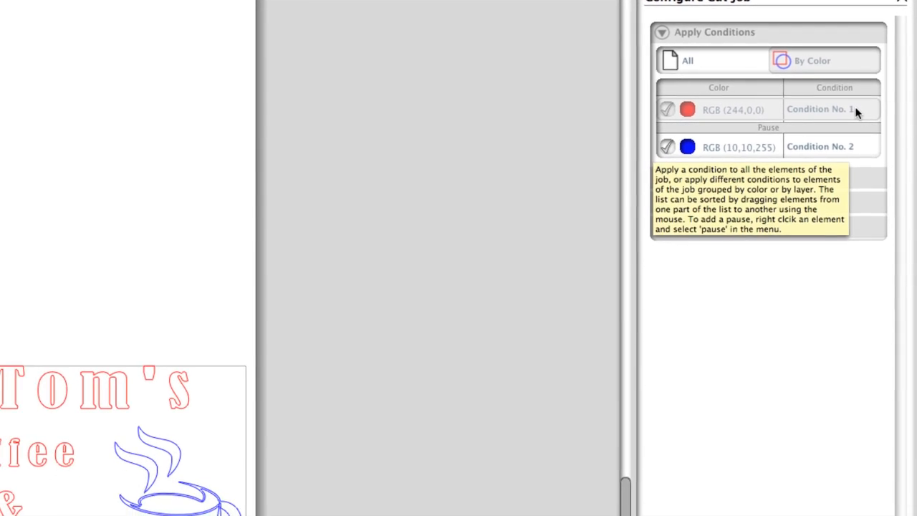
Look through the cut conditions available for the red lines and for the blue lines
{"action": "left_click", "coordinate": [855, 111]}
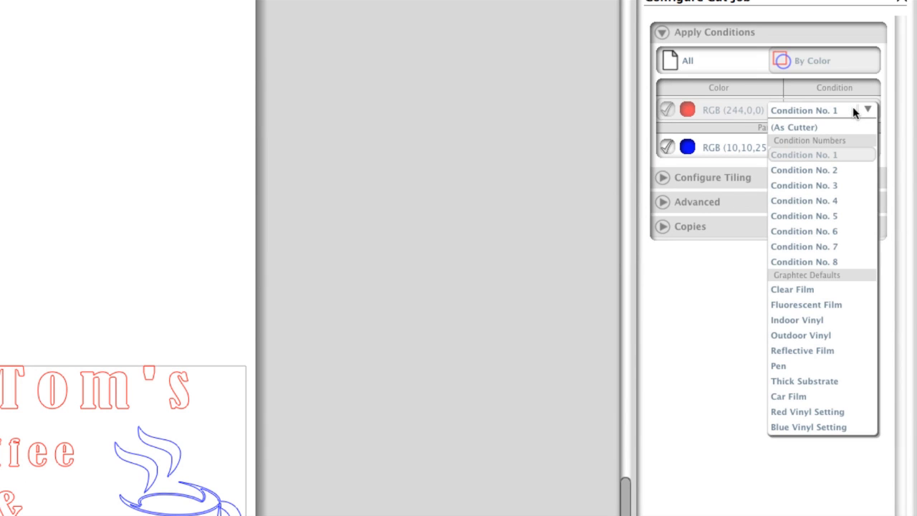
{"action": "left_click", "coordinate": [903, 111]}
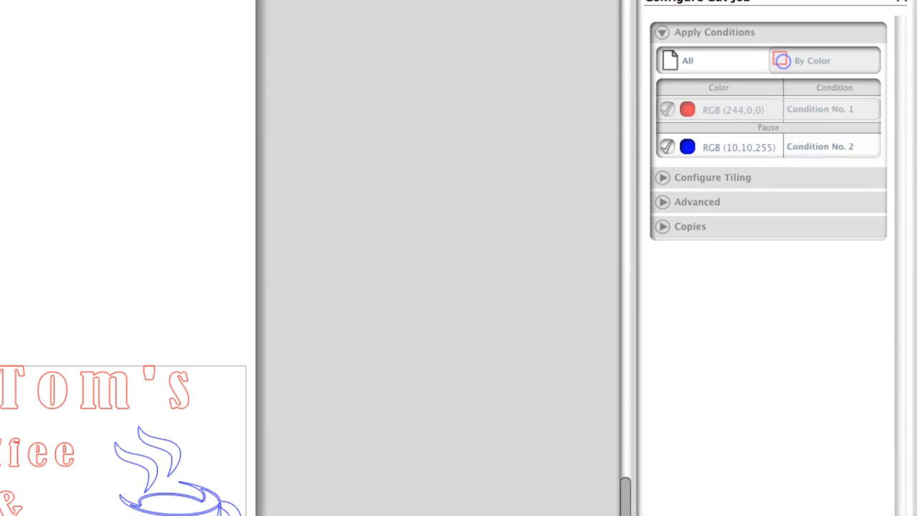
{"action": "left_click", "coordinate": [862, 146]}
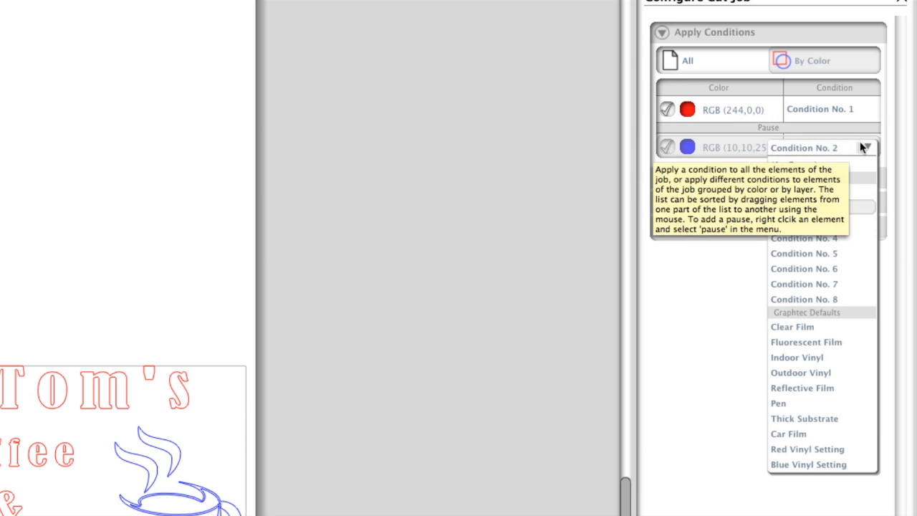
{"action": "left_click", "coordinate": [913, 147]}
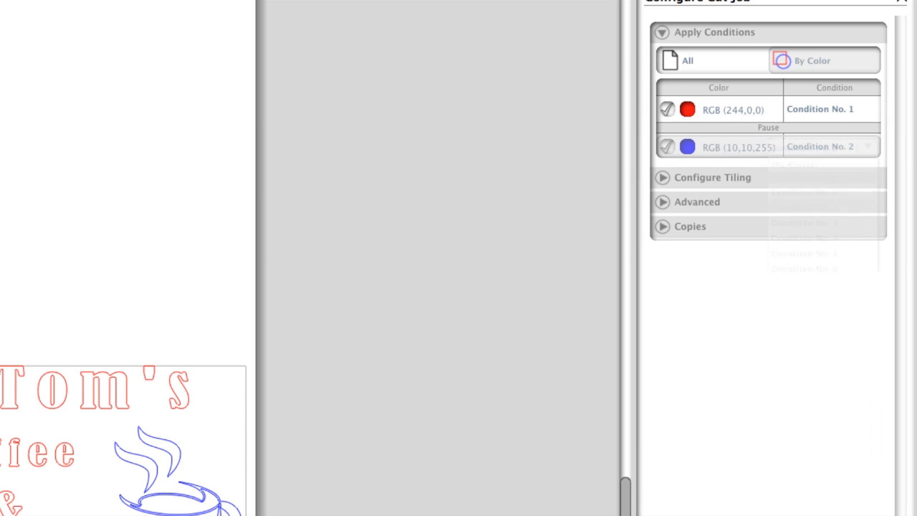
Assign Red Vinyl Setting to the red lines and Blue Vinyl Setting to the blue lines
{"action": "left_click", "coordinate": [842, 109]}
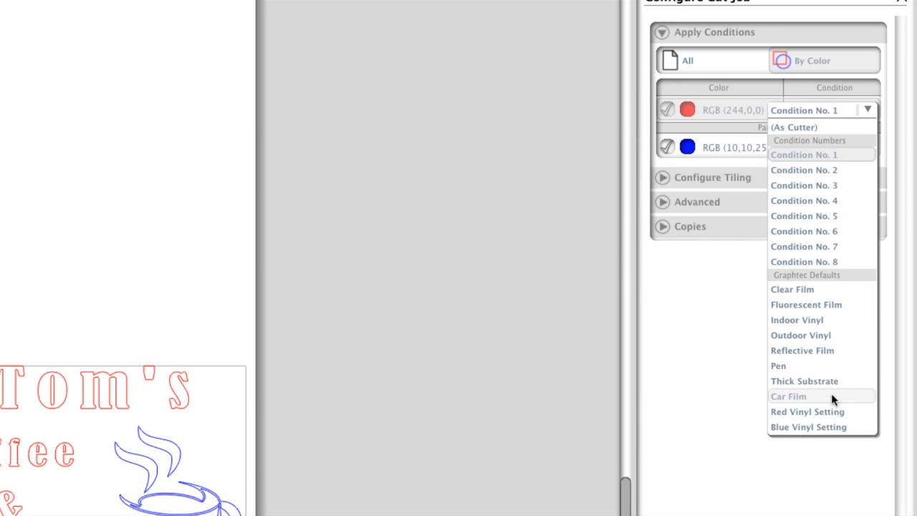
{"action": "left_click", "coordinate": [824, 412]}
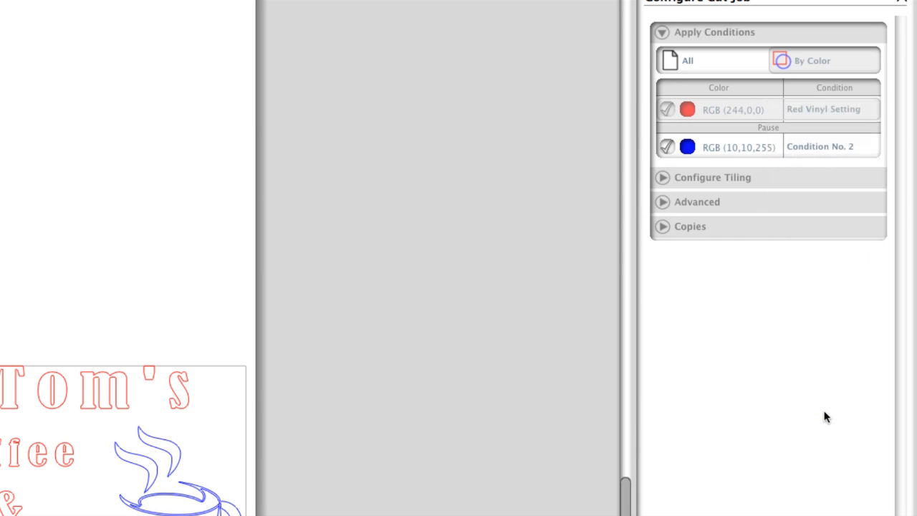
{"action": "left_click", "coordinate": [828, 145]}
{"action": "left_click", "coordinate": [811, 464]}
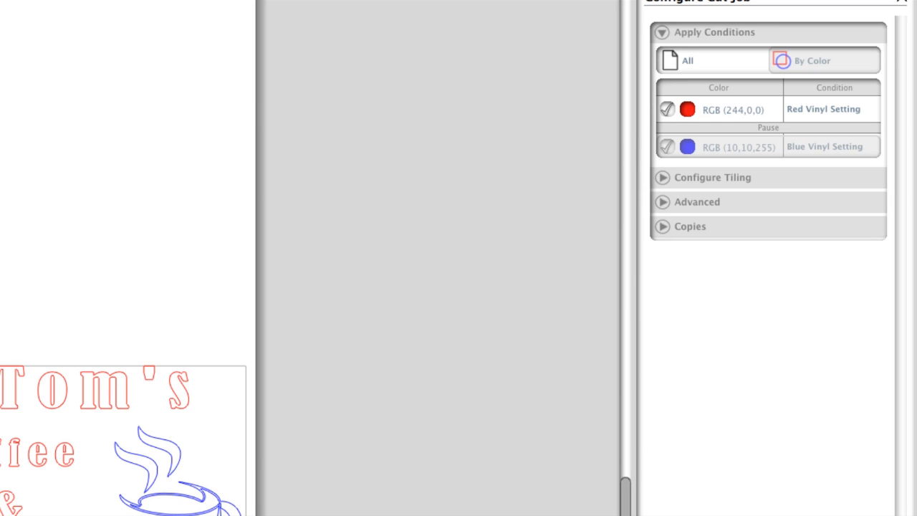
Assign the Cut Vinyl condition to the red lines and Cut Thru Backing to the blue lines
{"action": "left_click", "coordinate": [850, 111]}
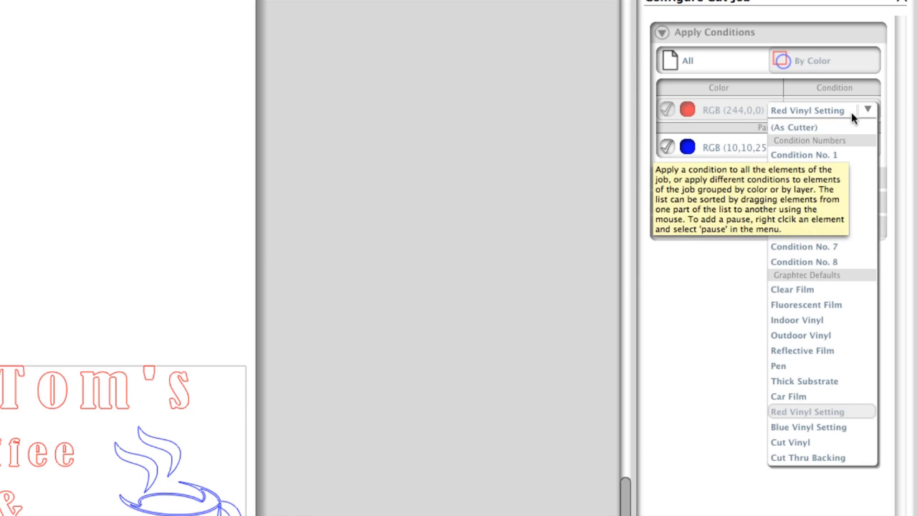
{"action": "left_click", "coordinate": [817, 442]}
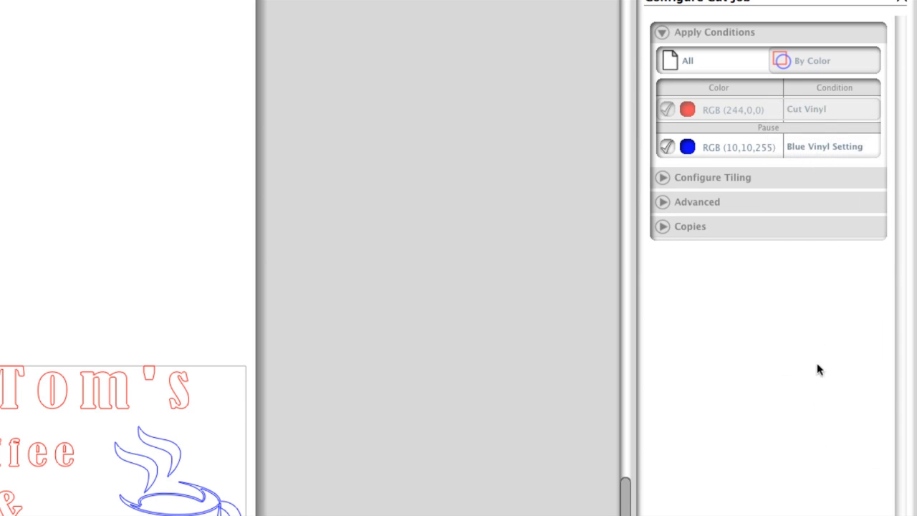
{"action": "left_click", "coordinate": [827, 144]}
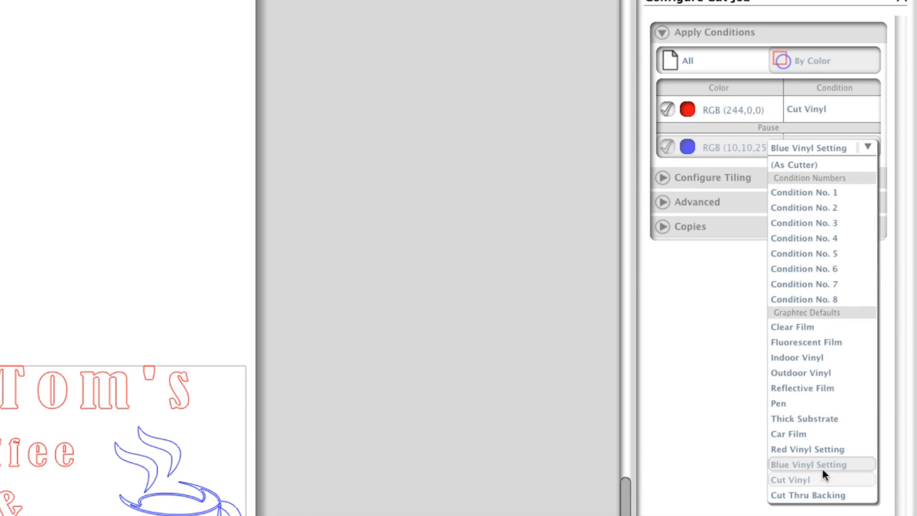
{"action": "left_click", "coordinate": [822, 498]}
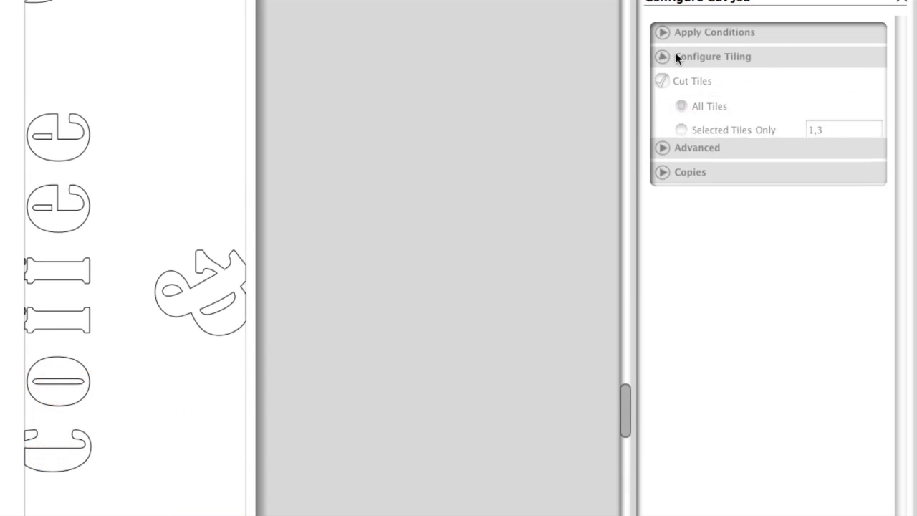
Limit the tiling to selected tiles only and enter tile 1 as the tile to cut
{"action": "left_click", "coordinate": [675, 58]}
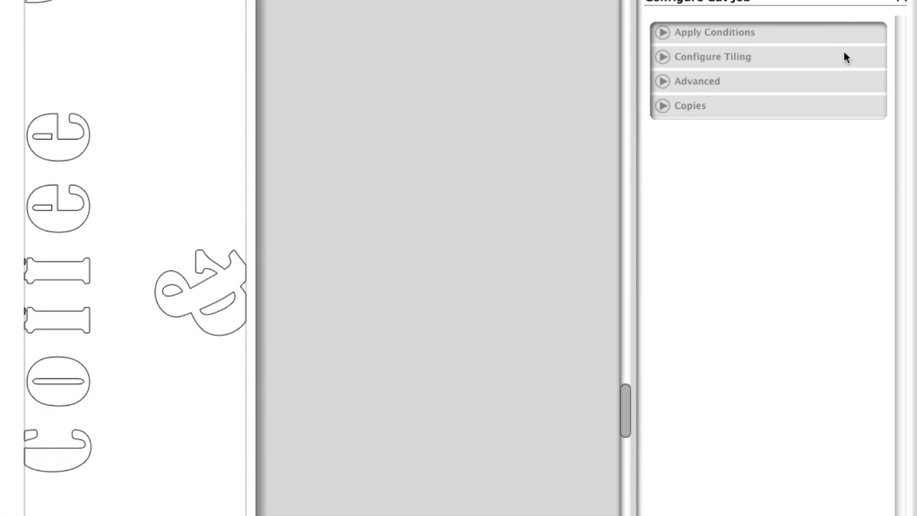
{"action": "left_click", "coordinate": [711, 58]}
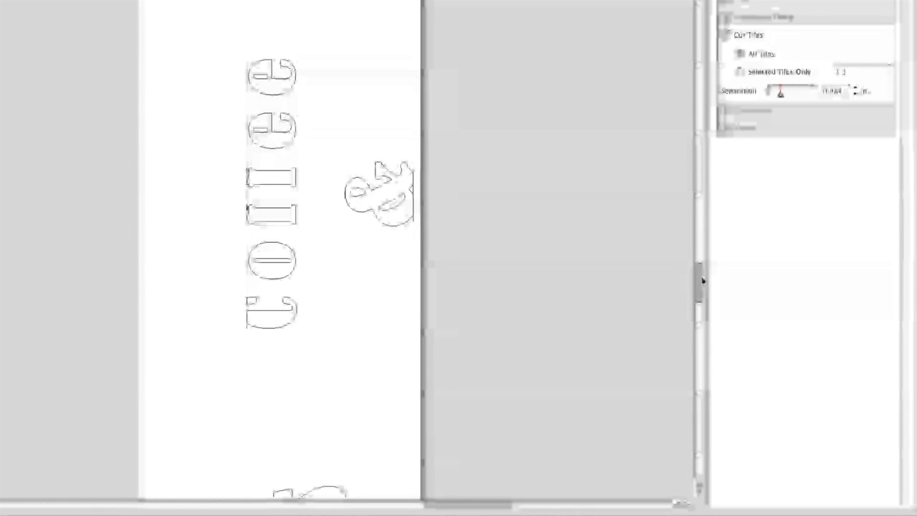
{"action": "mouse_move", "coordinate": [693, 290]}
{"action": "left_mouse_down"}
{"action": "mouse_move", "coordinate": [696, 268]}
{"action": "mouse_move", "coordinate": [701, 372]}
{"action": "mouse_move", "coordinate": [701, 346]}
{"action": "mouse_move", "coordinate": [698, 352]}
{"action": "left_mouse_up"}
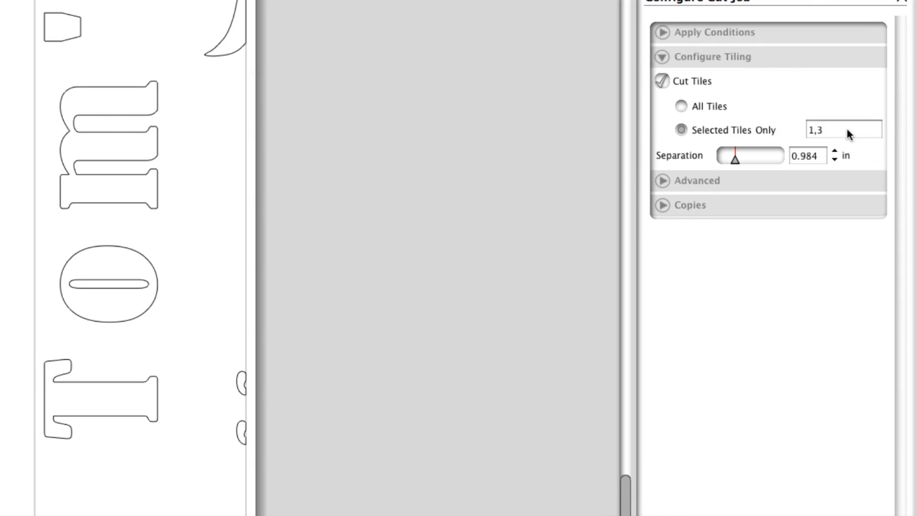
{"action": "left_click_drag", "start_coordinate": [831, 126], "coordinate": [769, 129]}
{"action": "type", "text": "1"}
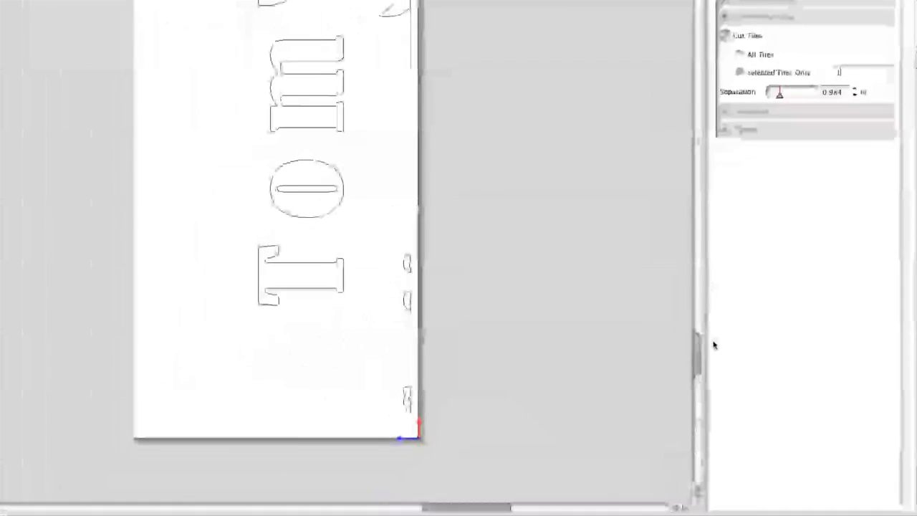
{"action": "mouse_move", "coordinate": [700, 355]}
{"action": "left_mouse_down"}
{"action": "mouse_move", "coordinate": [699, 294]}
{"action": "mouse_move", "coordinate": [685, 358]}
{"action": "left_mouse_up"}
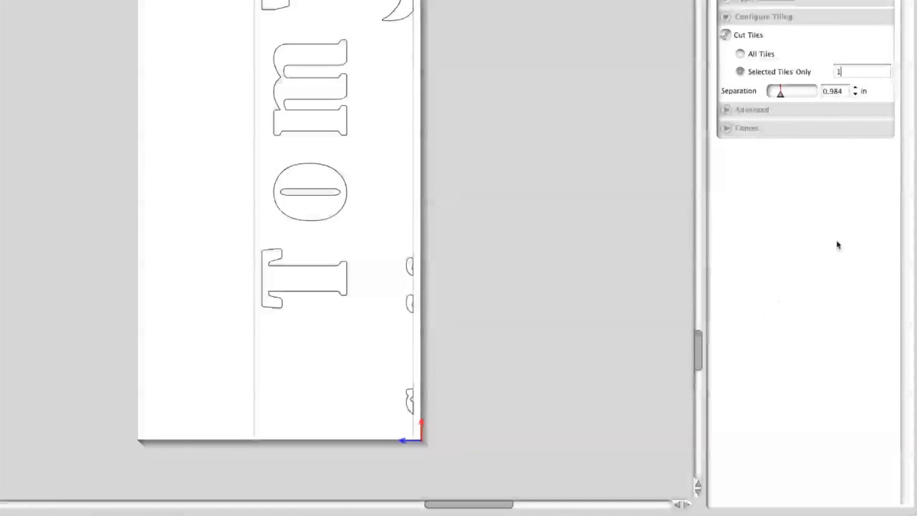
Switch the tiling back to all tiles and adjust the separation between tiles to about 0.809 in
{"action": "left_click_drag", "start_coordinate": [780, 92], "coordinate": [779, 95]}
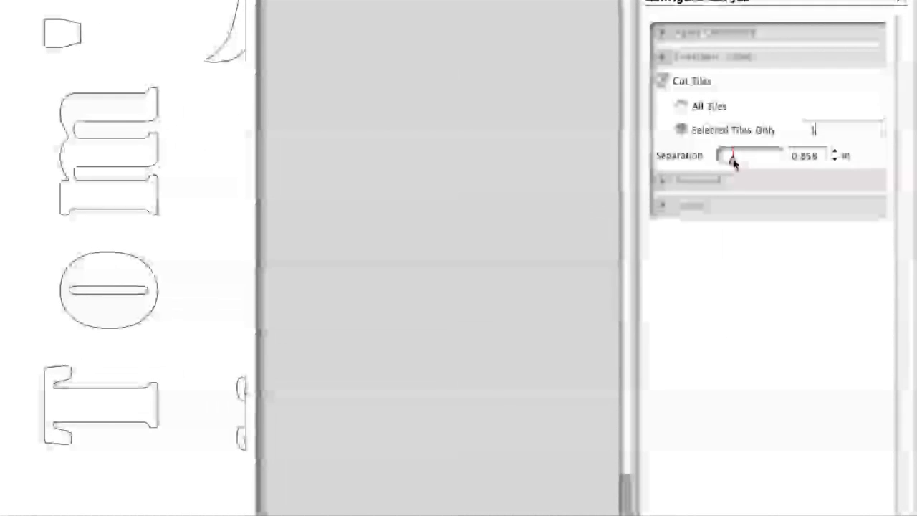
{"action": "left_click_drag", "start_coordinate": [733, 162], "coordinate": [737, 160]}
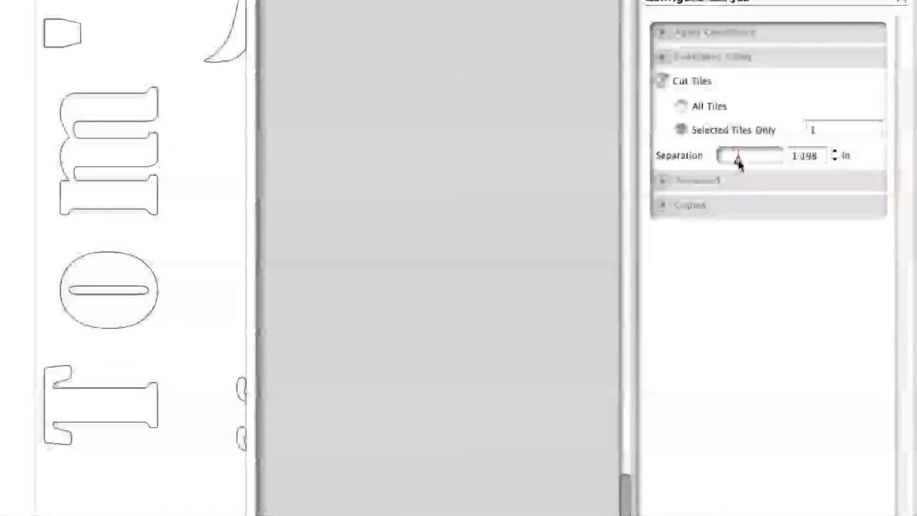
{"action": "left_click", "coordinate": [683, 107]}
{"action": "left_click_drag", "start_coordinate": [738, 161], "coordinate": [732, 159]}
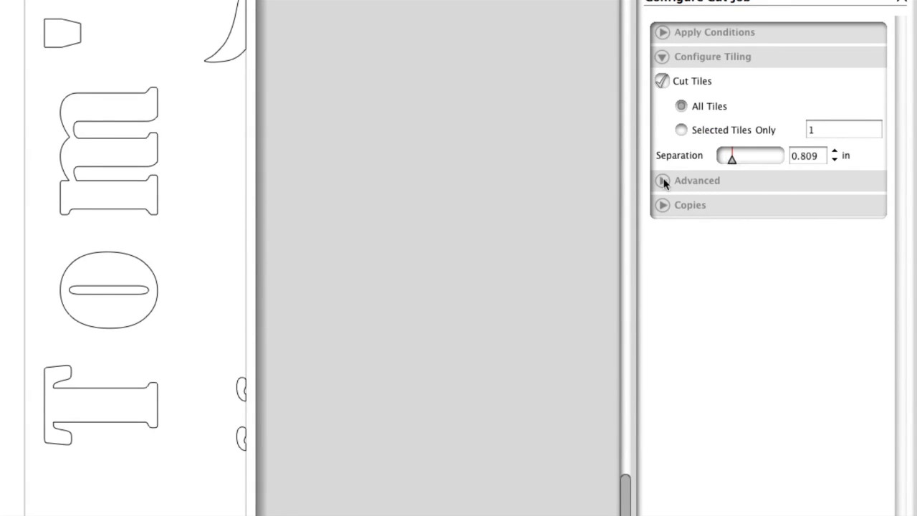
Set the advanced behavior after cutting a layer to Continue Immediately
{"action": "left_click", "coordinate": [661, 179]}
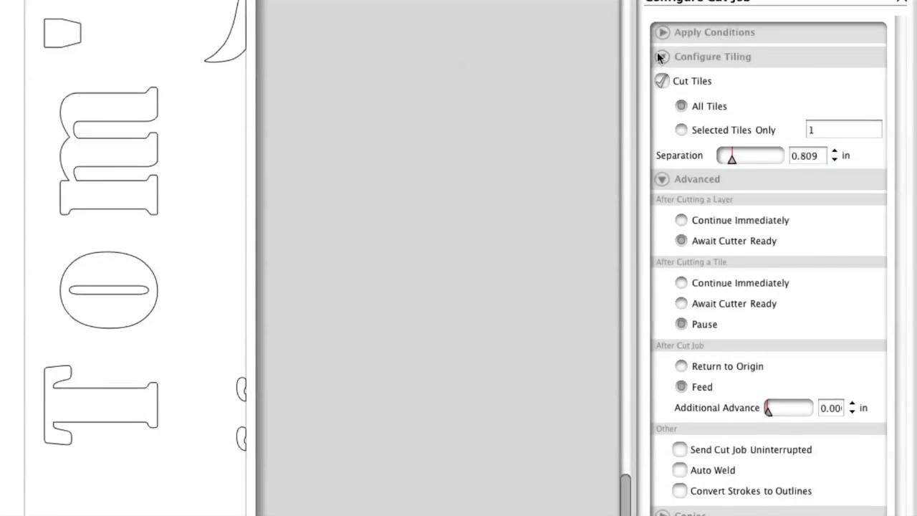
{"action": "left_click", "coordinate": [662, 57]}
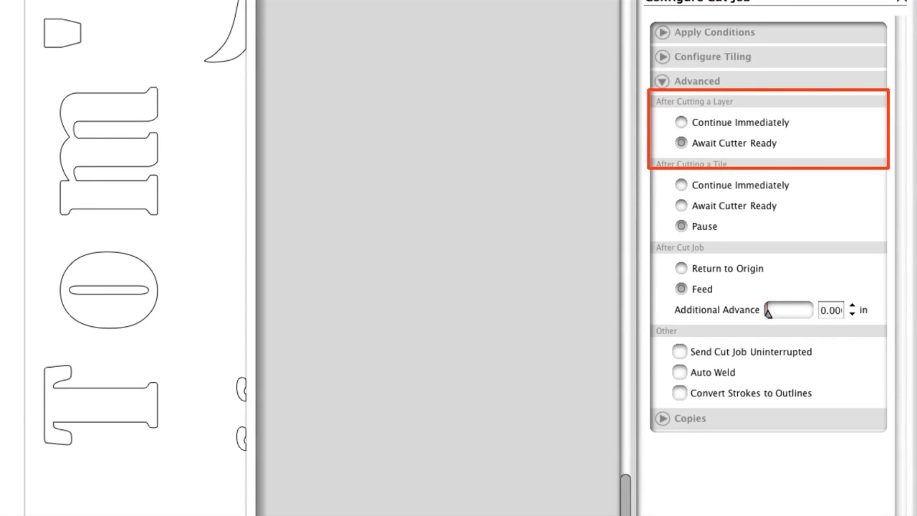
{"action": "left_click", "coordinate": [680, 122]}
{"action": "left_click", "coordinate": [680, 143]}
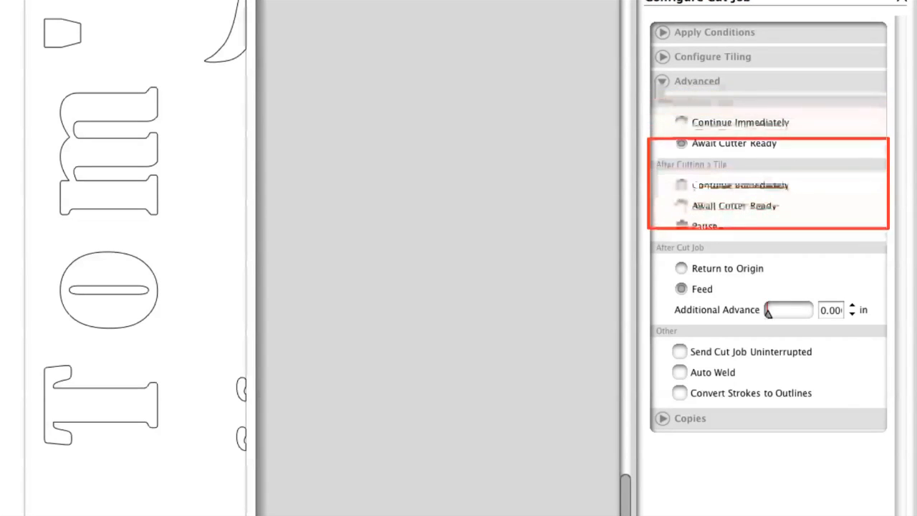
{"action": "left_click", "coordinate": [680, 122]}
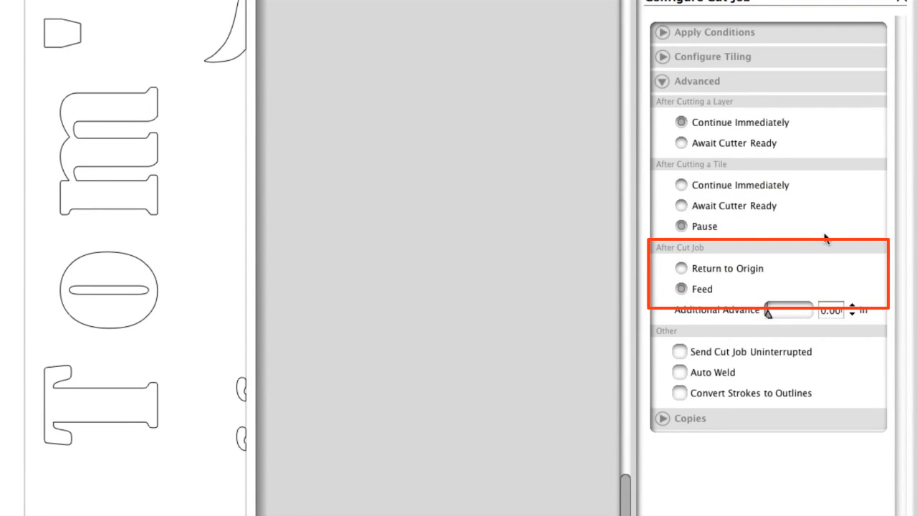
Set the cutter to Feed after the cut job with about 2.97 in of additional advance, and enable Send Cut Job Uninterrupted
{"action": "left_click", "coordinate": [681, 268]}
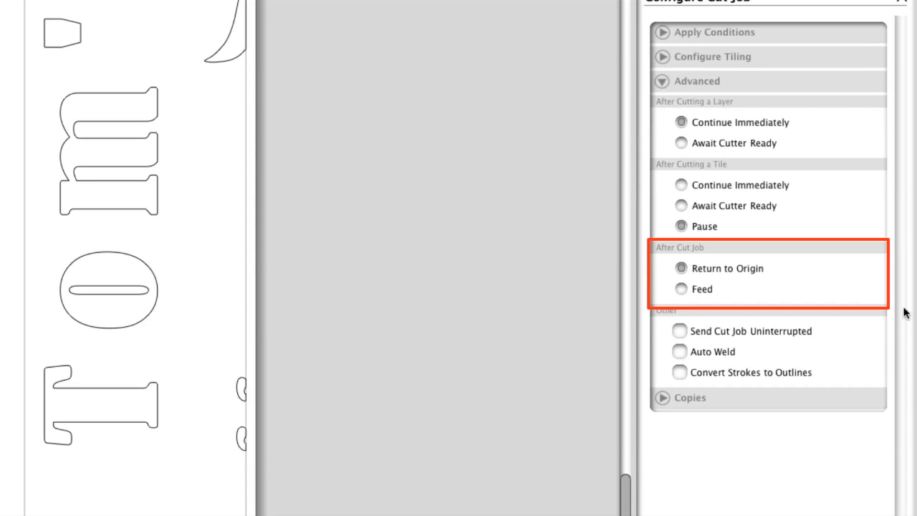
{"action": "left_click", "coordinate": [680, 289]}
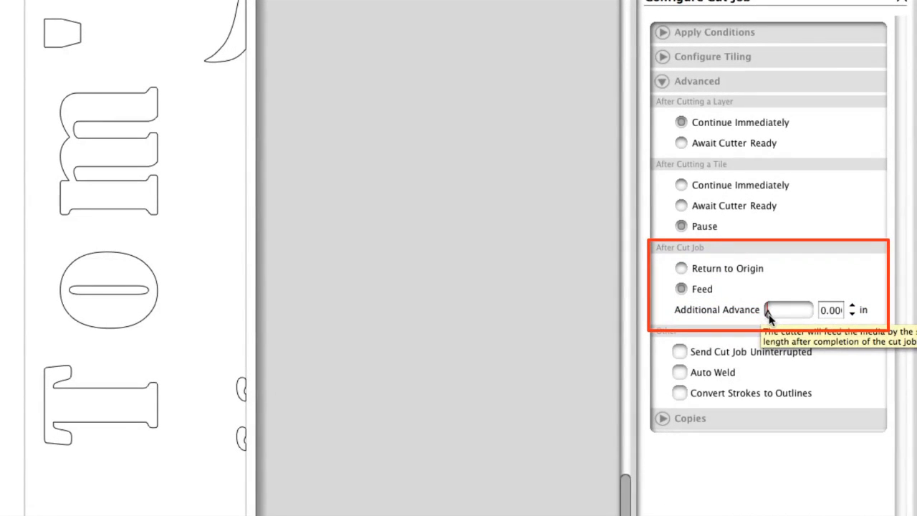
{"action": "left_click", "coordinate": [768, 314]}
{"action": "left_click_drag", "start_coordinate": [768, 314], "coordinate": [770, 314]}
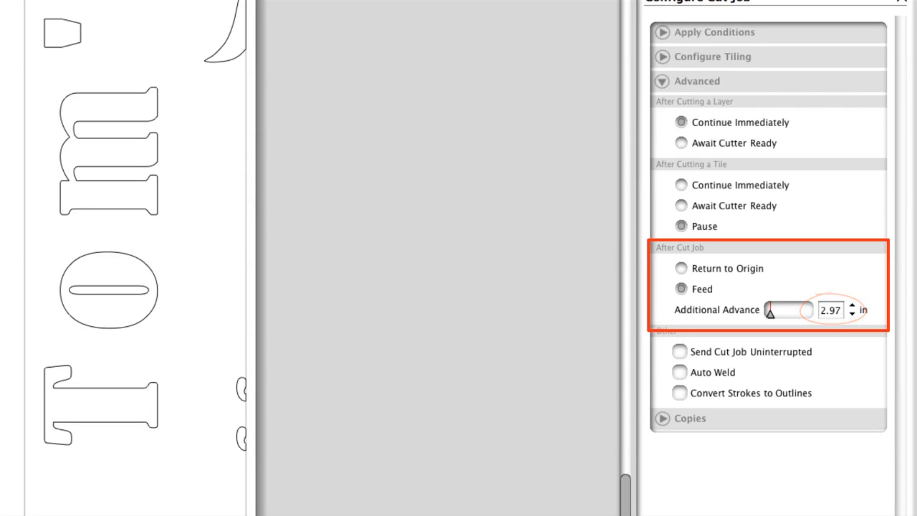
{"action": "left_click", "coordinate": [677, 350]}
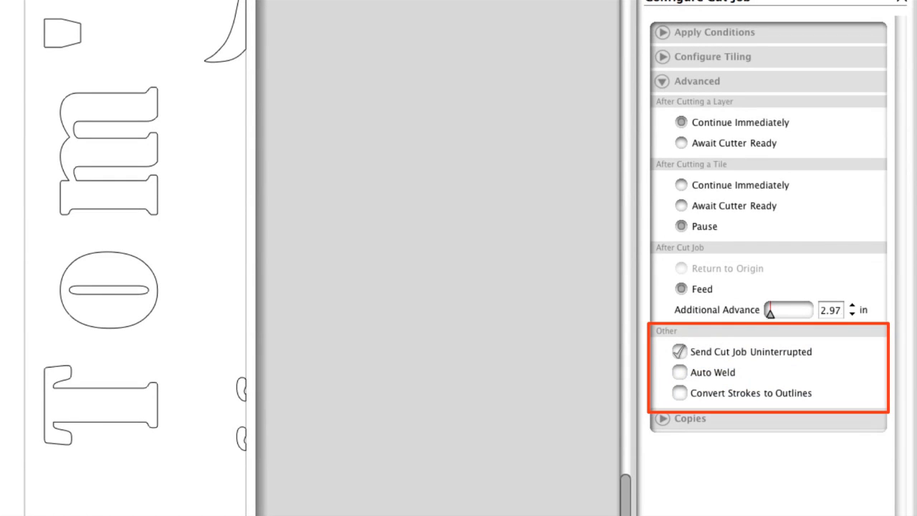
Turn off Send Cut Job Uninterrupted and leave only Convert Strokes to Outlines enabled among the cut job's other advanced options
{"action": "left_click", "coordinate": [680, 353]}
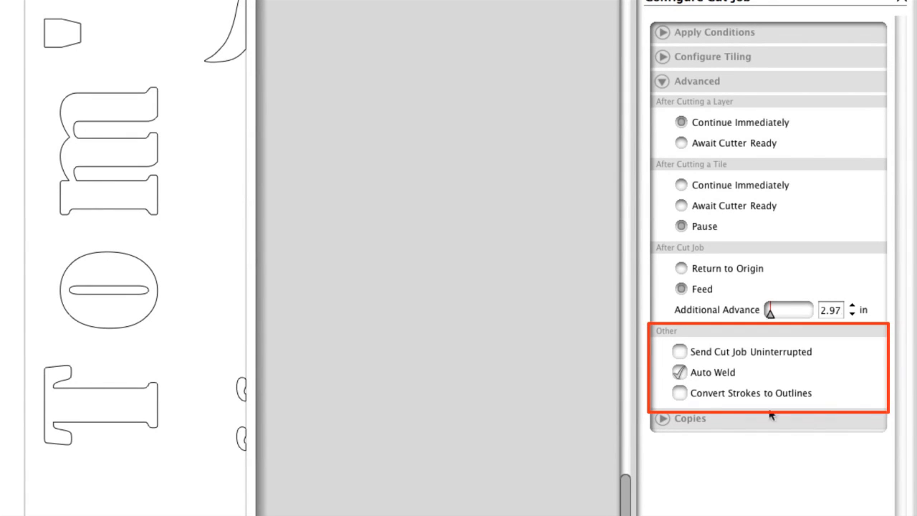
{"action": "left_click", "coordinate": [679, 371]}
{"action": "left_click", "coordinate": [680, 392]}
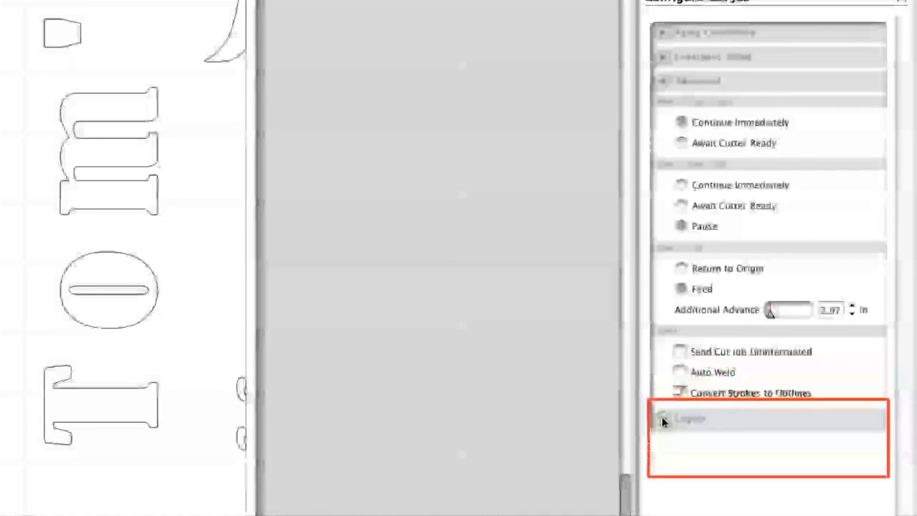
{"action": "left_click", "coordinate": [661, 419]}
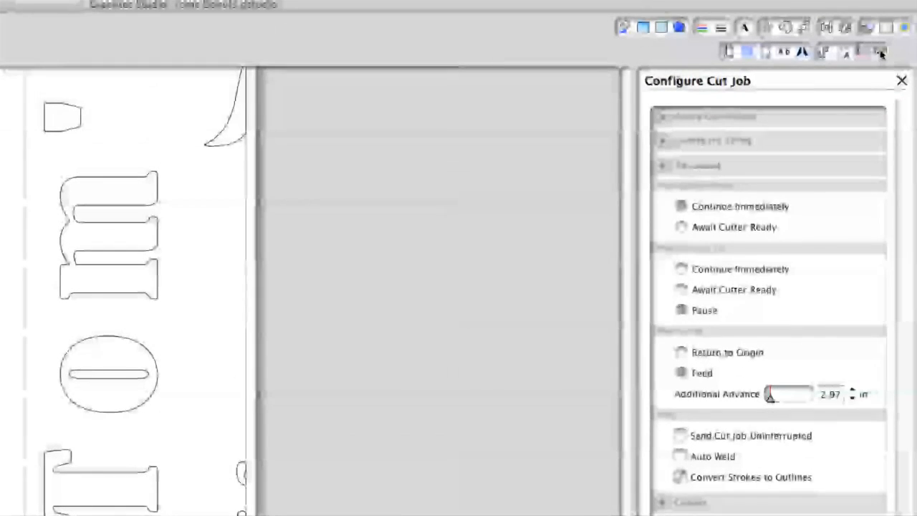
Open the condition settings of the CE6000-60 cutter and switch it to condition 4
{"action": "left_click", "coordinate": [879, 52]}
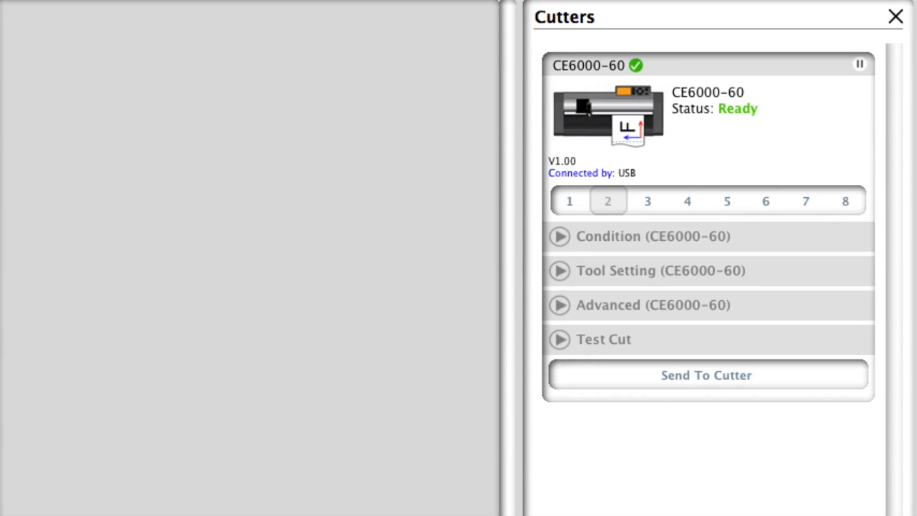
{"action": "left_click", "coordinate": [687, 374]}
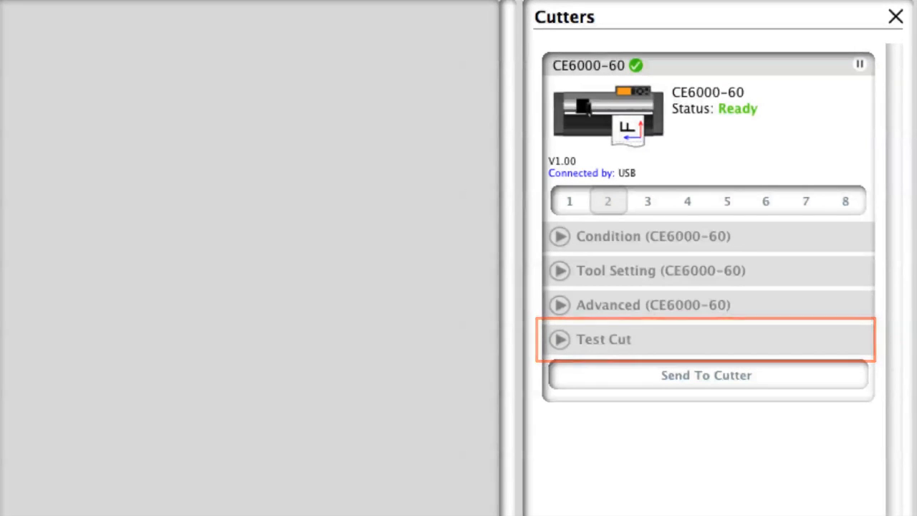
{"action": "left_click", "coordinate": [560, 236]}
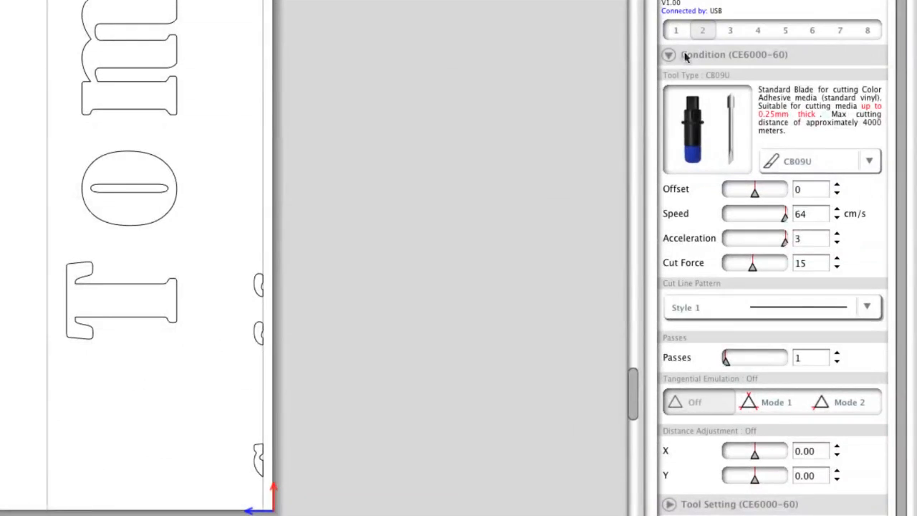
{"action": "left_click", "coordinate": [732, 31]}
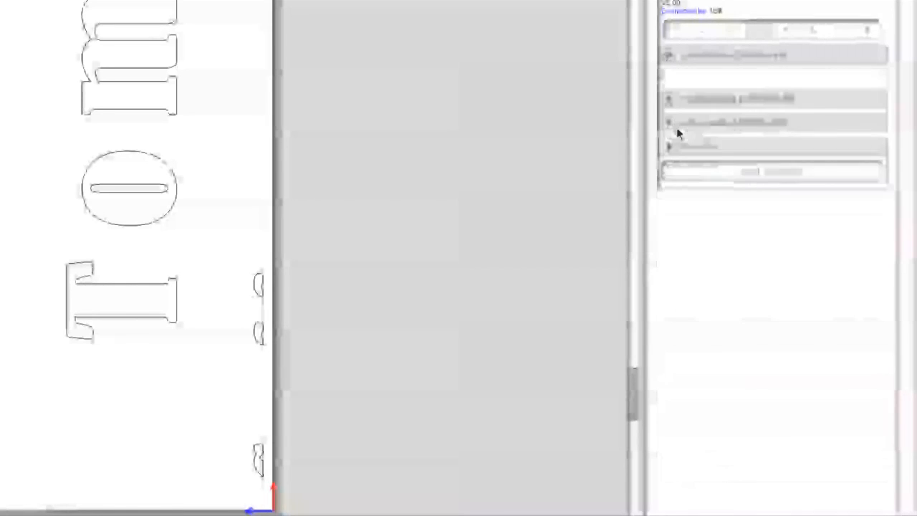
Examine the Tool Setting, Advanced and Test Cut options of the CE6000-60 cutter
{"action": "left_click", "coordinate": [668, 80]}
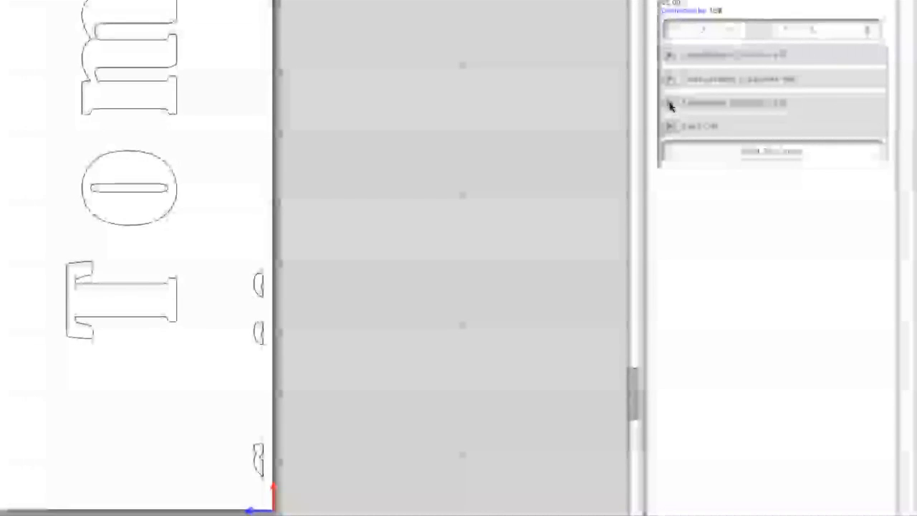
{"action": "left_click", "coordinate": [669, 93]}
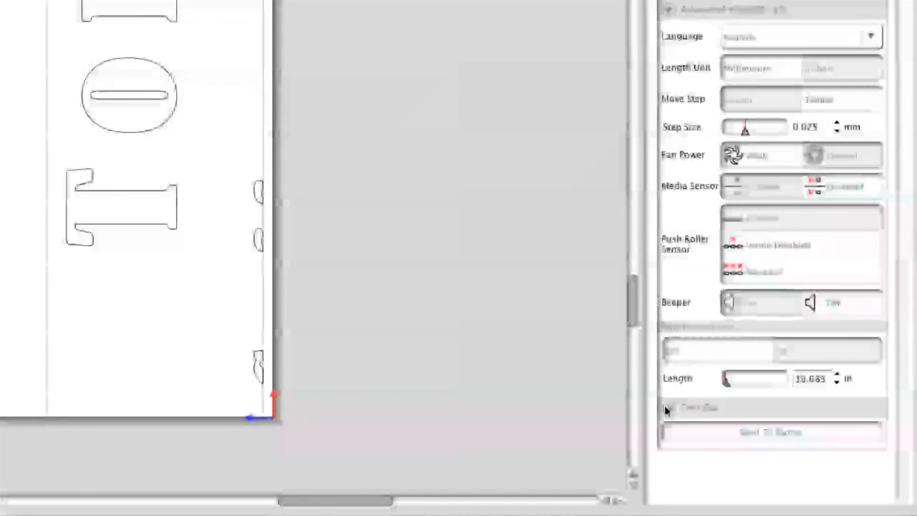
{"action": "left_click", "coordinate": [667, 408]}
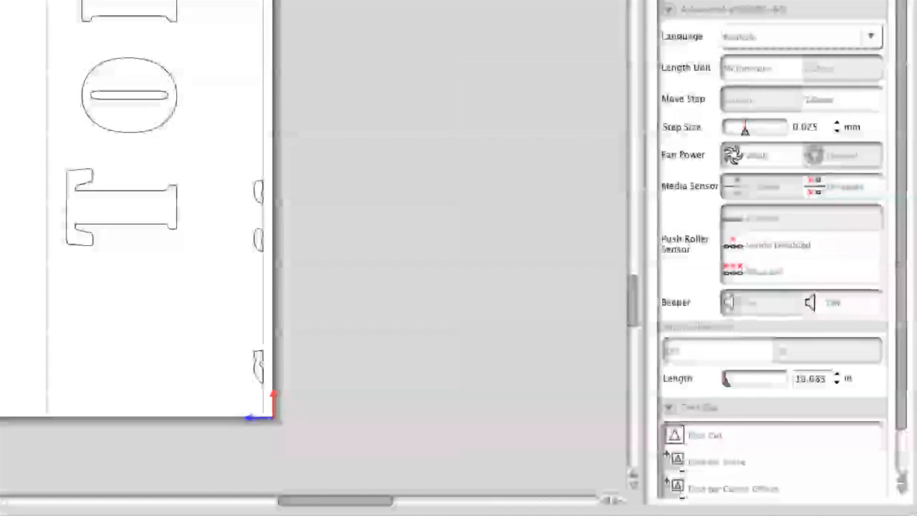
{"action": "left_click", "coordinate": [668, 10]}
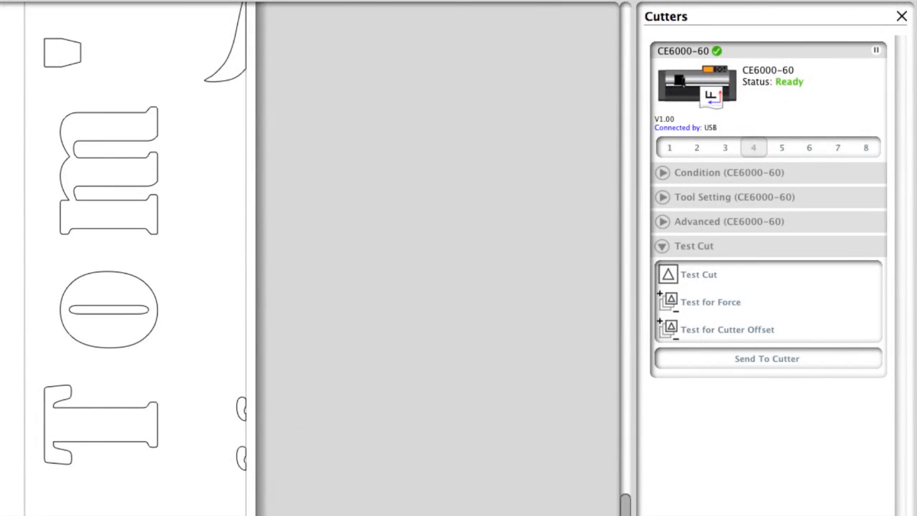
{"action": "left_click", "coordinate": [722, 246]}
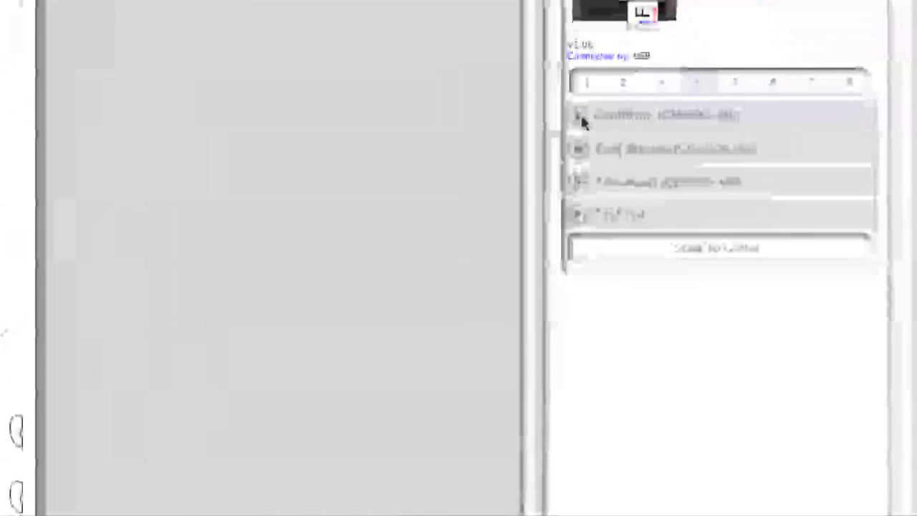
Review the cut line pattern and passes of condition 4, and the cutter's Auto Pre-feed length
{"action": "left_click", "coordinate": [451, 30]}
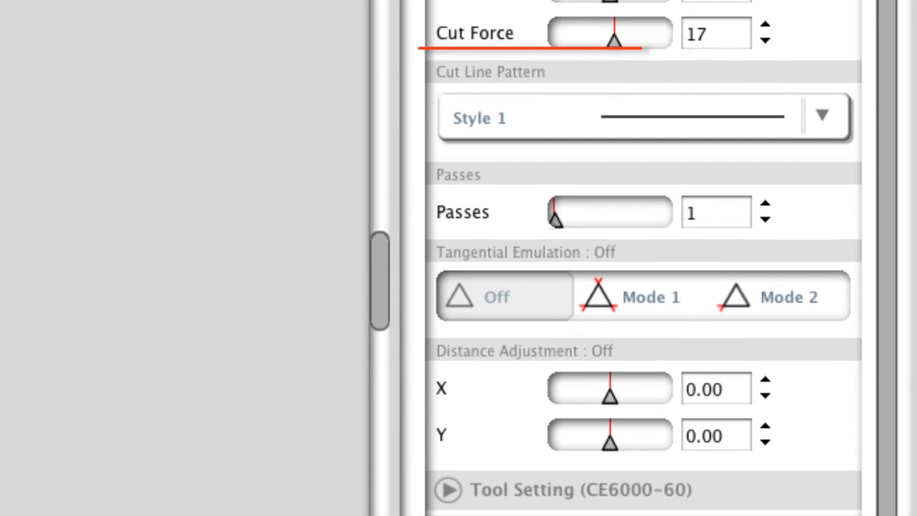
{"action": "left_click", "coordinate": [824, 119]}
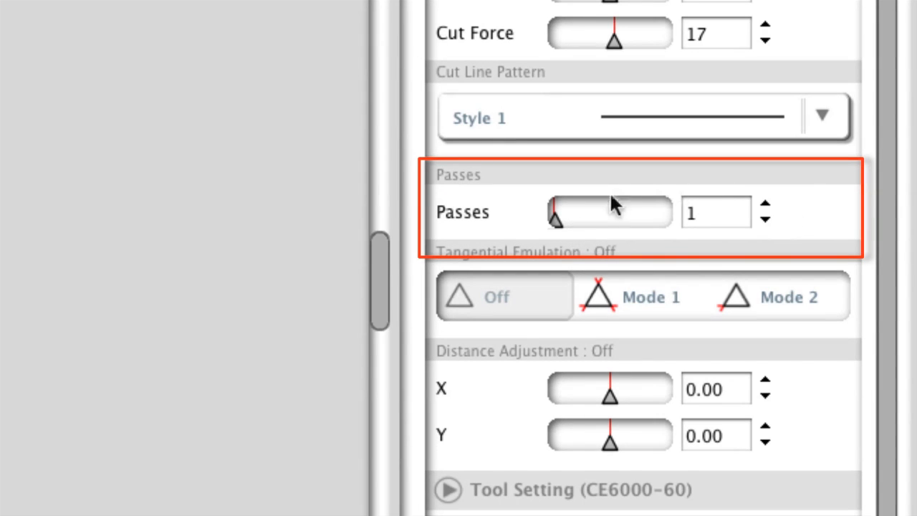
{"action": "mouse_move", "coordinate": [555, 212]}
{"action": "left_mouse_down"}
{"action": "mouse_move", "coordinate": [573, 219]}
{"action": "mouse_move", "coordinate": [553, 225]}
{"action": "left_mouse_up"}
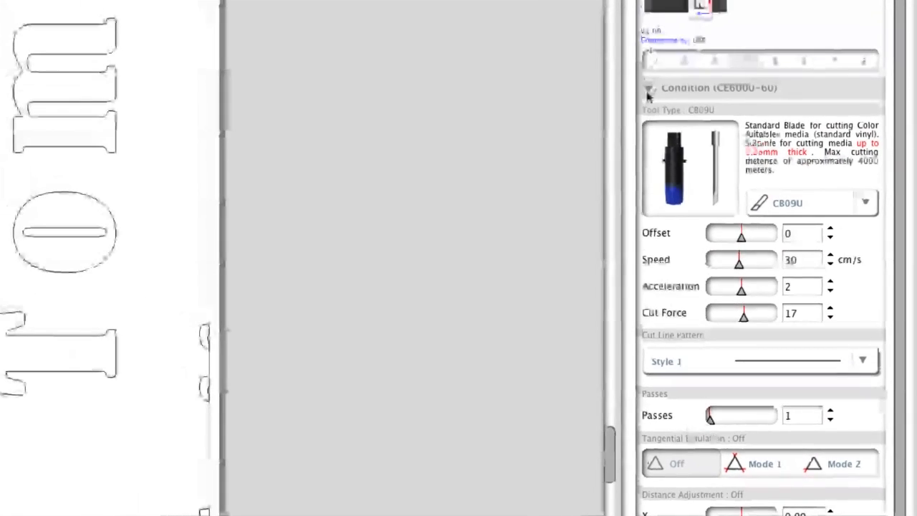
{"action": "left_click", "coordinate": [648, 89]}
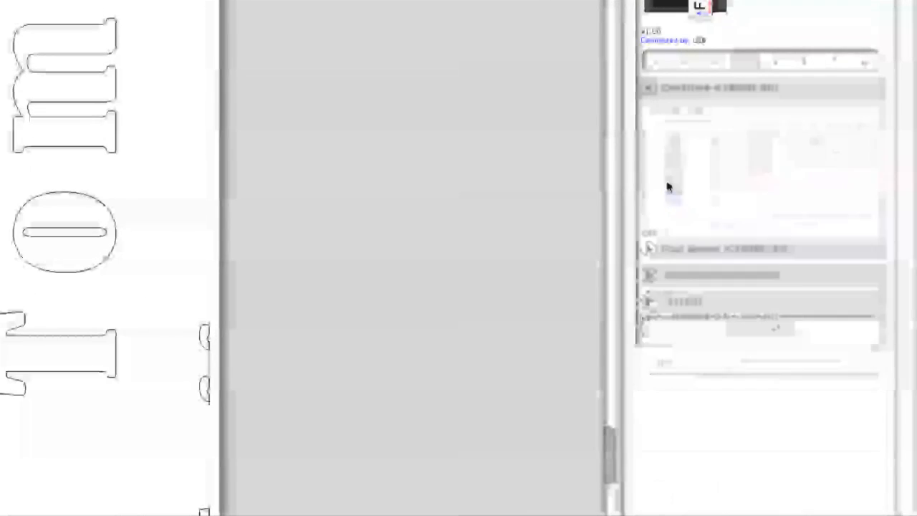
{"action": "left_click", "coordinate": [647, 143]}
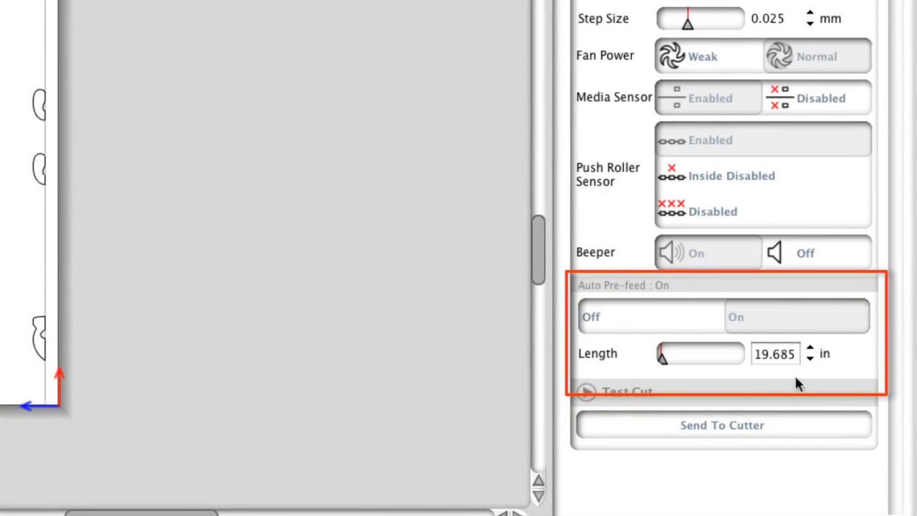
{"action": "left_click_drag", "start_coordinate": [662, 359], "coordinate": [650, 362]}
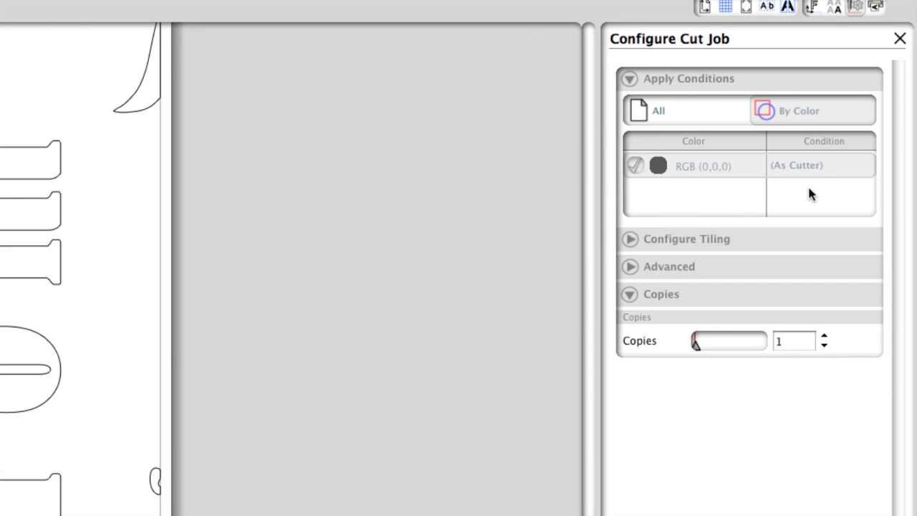
Assign Condition No. 8 to the black RGB (0,0,0) lines of the cut job
{"action": "left_click", "coordinate": [811, 165]}
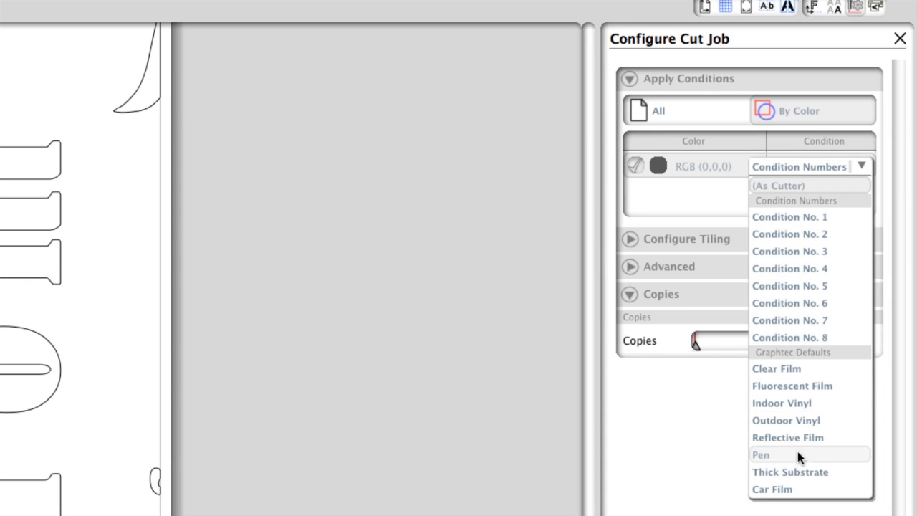
{"action": "left_click", "coordinate": [795, 337]}
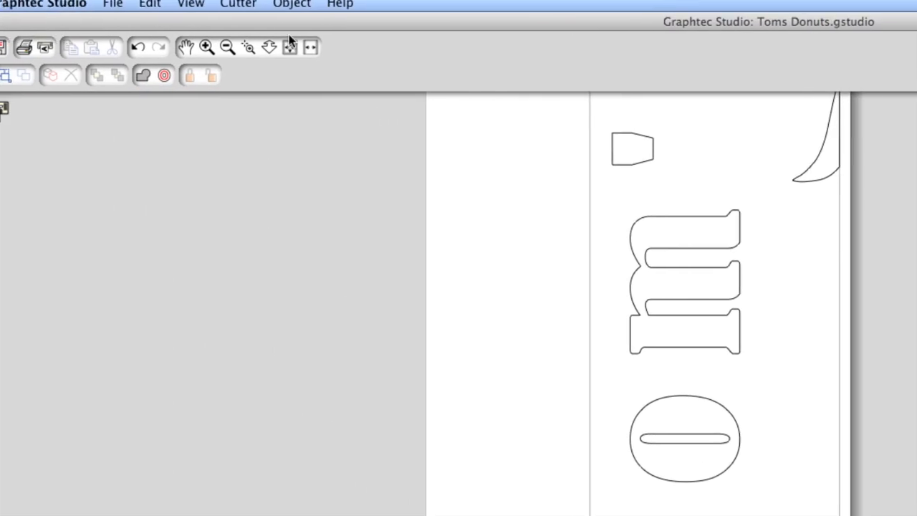
Open the Clear Film condition from the Graphtec Defaults group in Define Conditions
{"action": "left_click", "coordinate": [298, 9]}
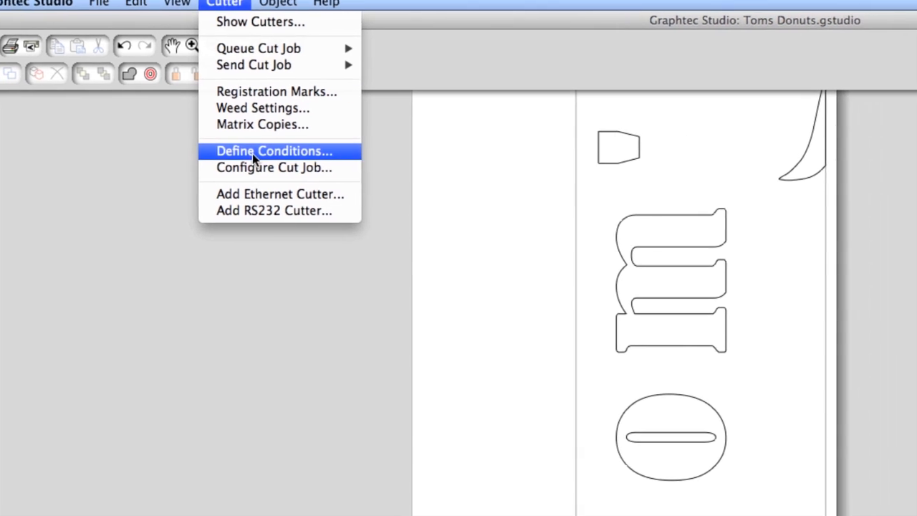
{"action": "left_click", "coordinate": [252, 154]}
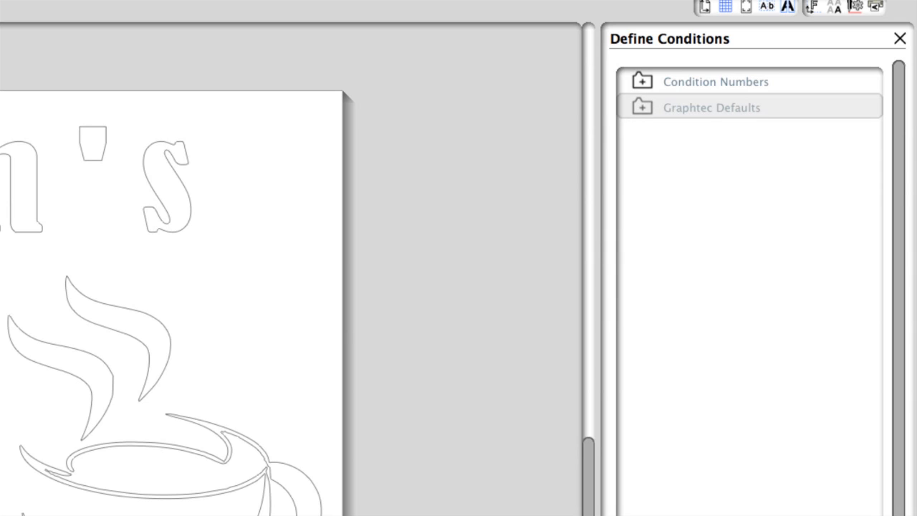
{"action": "left_click", "coordinate": [642, 109]}
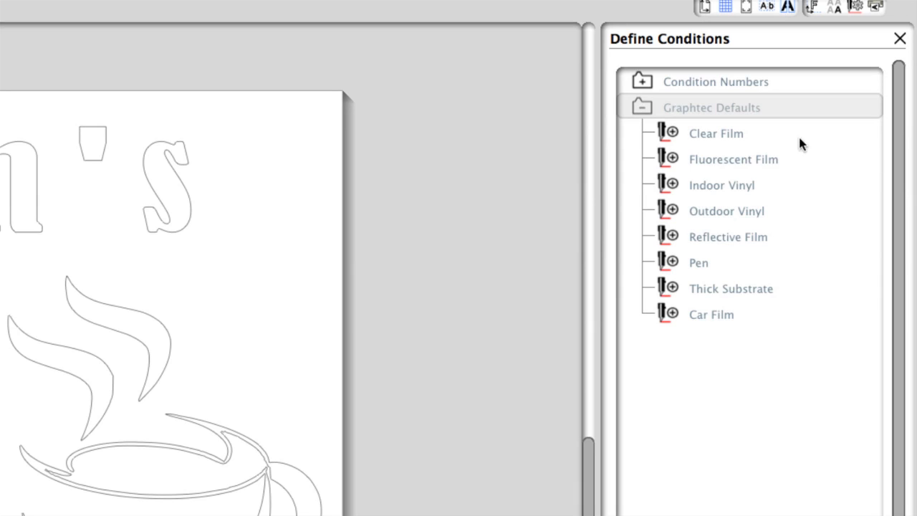
{"action": "mouse_move", "coordinate": [716, 132]}
{"action": "left_click", "coordinate": [845, 138]}
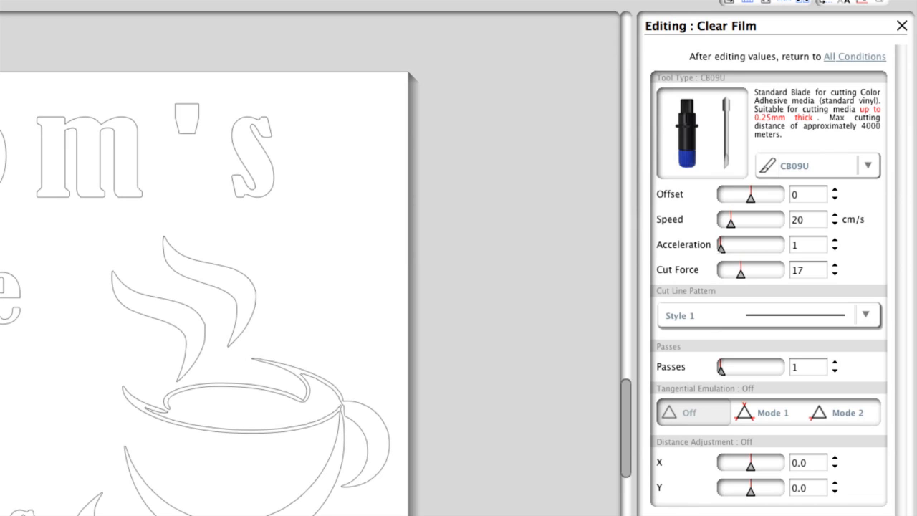
Review the tool type and speed settings of Clear Film and return to the list of all conditions
{"action": "left_click", "coordinate": [868, 165]}
{"action": "left_click_drag", "start_coordinate": [731, 227], "coordinate": [732, 229]}
{"action": "left_click", "coordinate": [855, 57]}
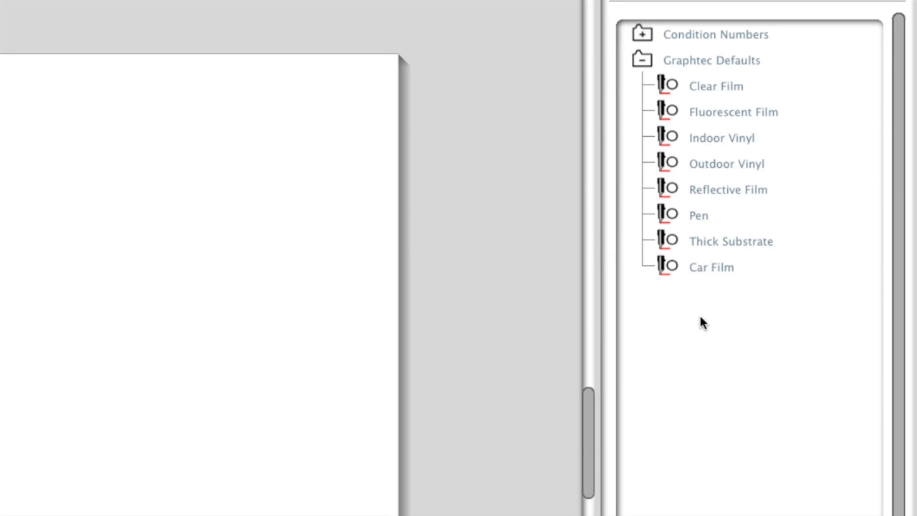
Add a new material to the conditions list and name it Oracal 951 Premium Cast
{"action": "right_click", "coordinate": [705, 291]}
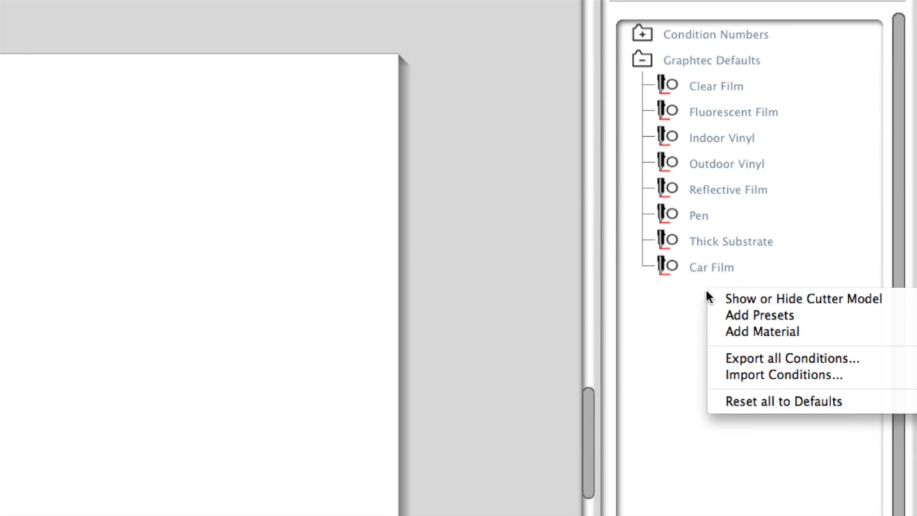
{"action": "left_click", "coordinate": [724, 329]}
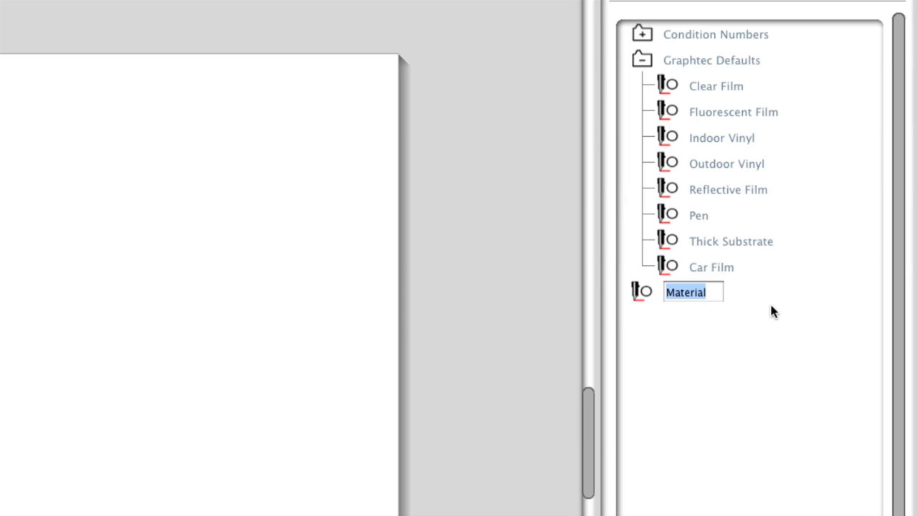
{"action": "type", "text": "Oracal 95"}
{"action": "type", "text": "emium Cast"}
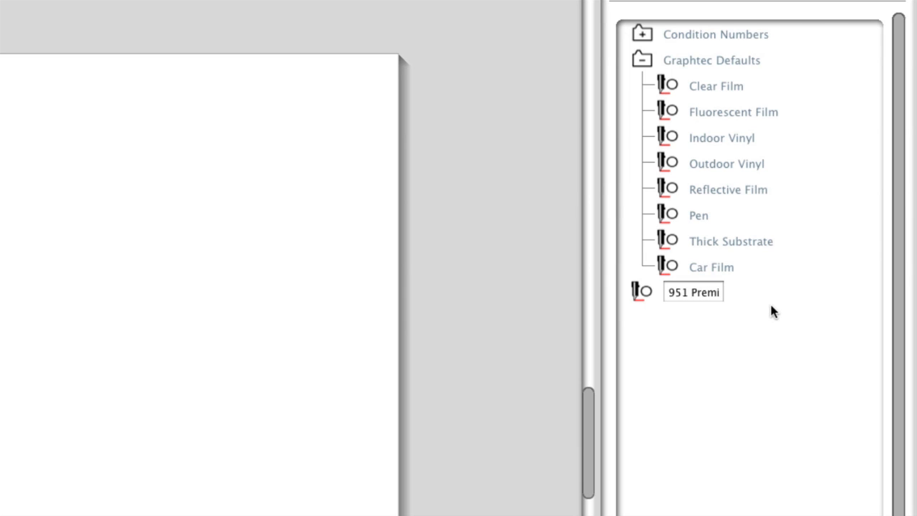
{"action": "key", "text": "Return"}
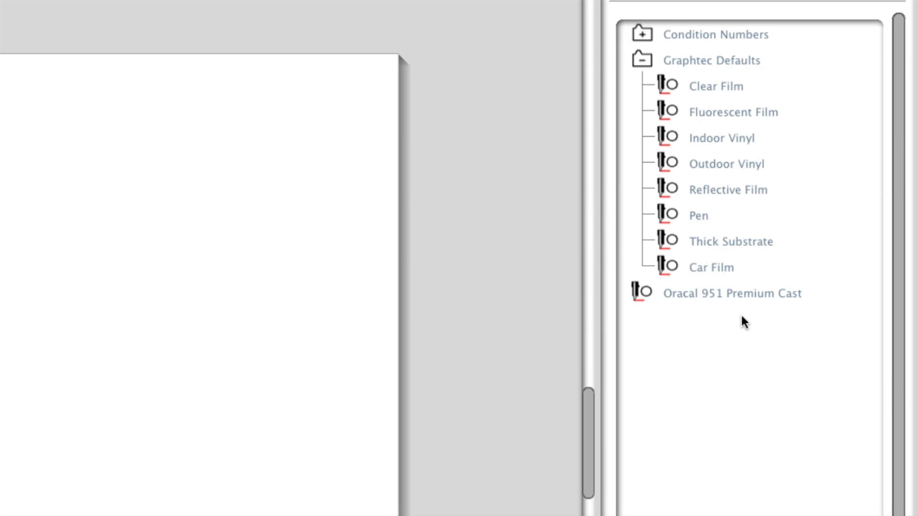
Set the speed of the Oracal 951 Premium Cast material to 30 cm/s and its acceleration to 4
{"action": "mouse_move", "coordinate": [739, 289]}
{"action": "left_click", "coordinate": [852, 292]}
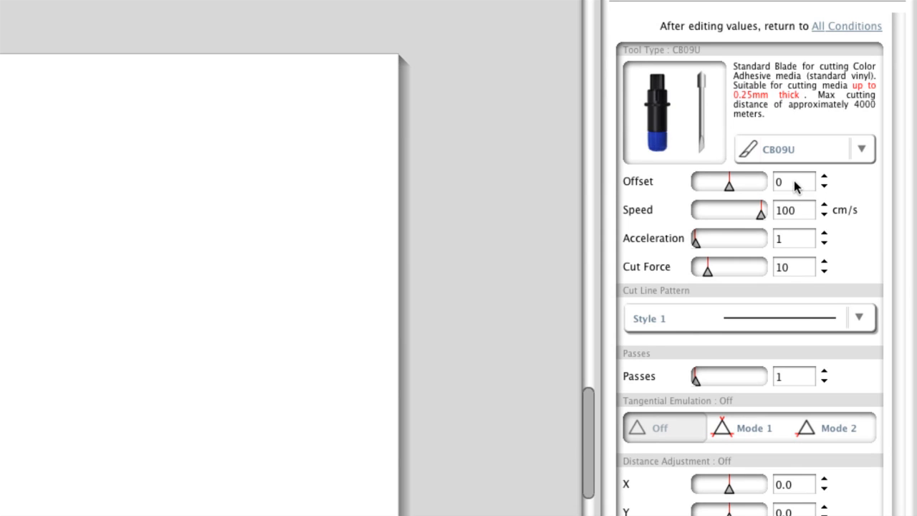
{"action": "double_click", "coordinate": [786, 209]}
{"action": "type", "text": "30"}
{"action": "left_click", "coordinate": [791, 239]}
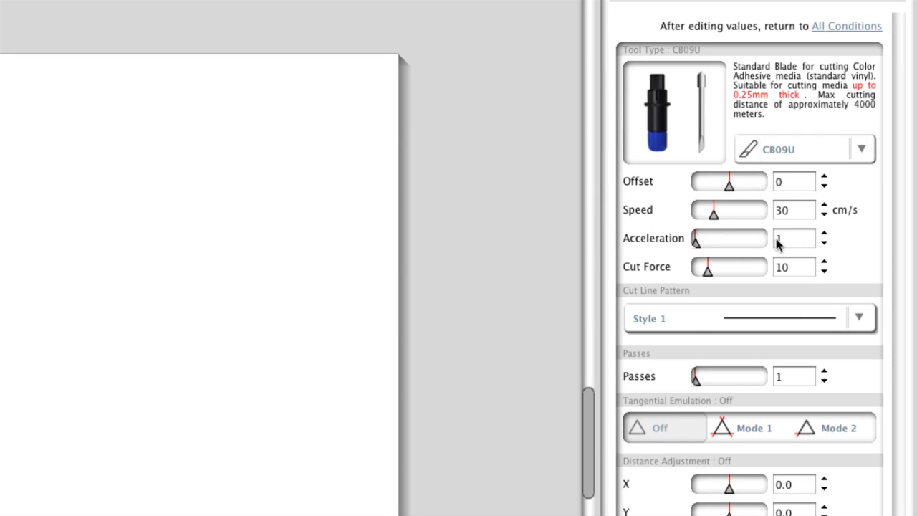
{"action": "left_click", "coordinate": [823, 232]}
{"action": "left_click", "coordinate": [822, 232]}
{"action": "left_click", "coordinate": [823, 232]}
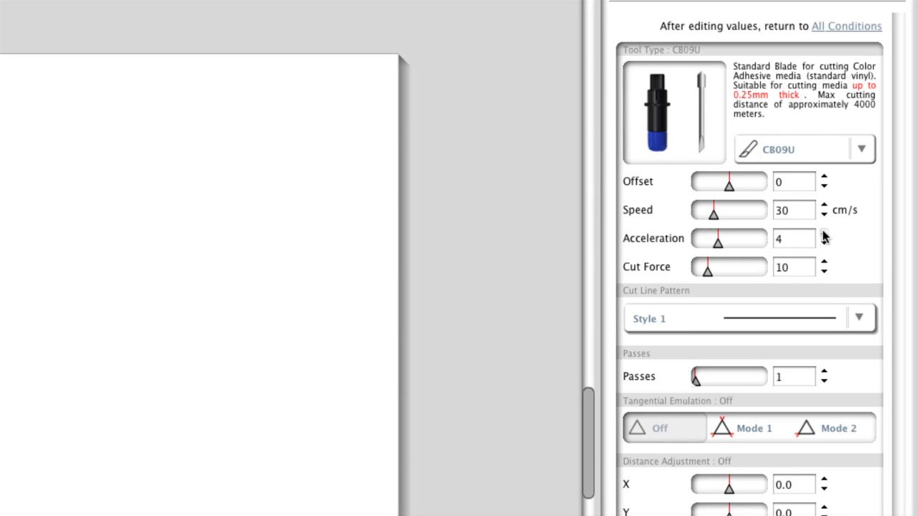
Set the material's cut force to 15 and return to the list of all conditions
{"action": "double_click", "coordinate": [778, 268]}
{"action": "type", "text": "15"}
{"action": "key", "text": "Return"}
{"action": "left_click", "coordinate": [860, 26]}
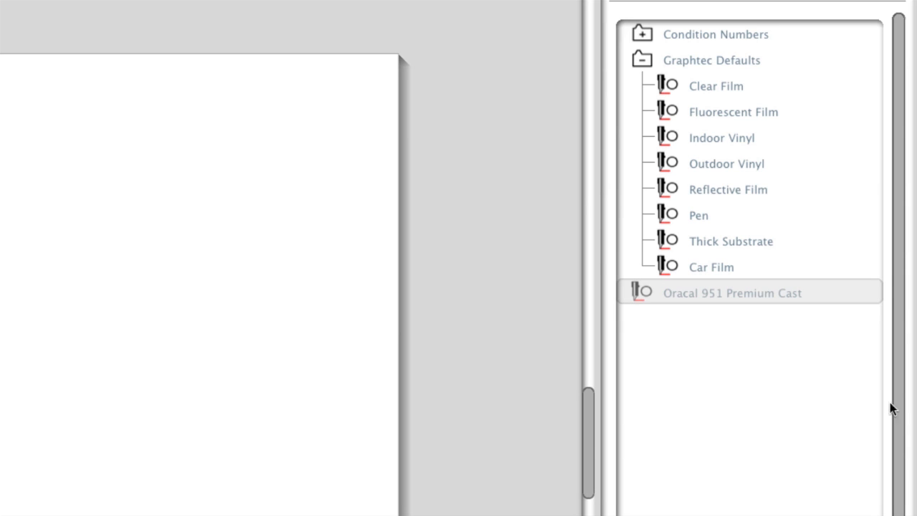
Add another material to the conditions list and name it Intricate Cutting Outdoor
{"action": "right_click", "coordinate": [653, 337]}
{"action": "mouse_move", "coordinate": [657, 339]}
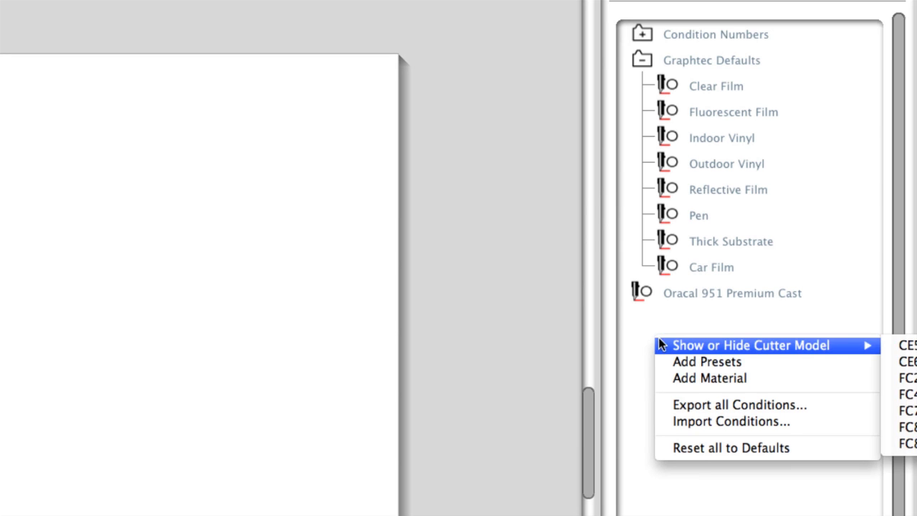
{"action": "left_click", "coordinate": [678, 378]}
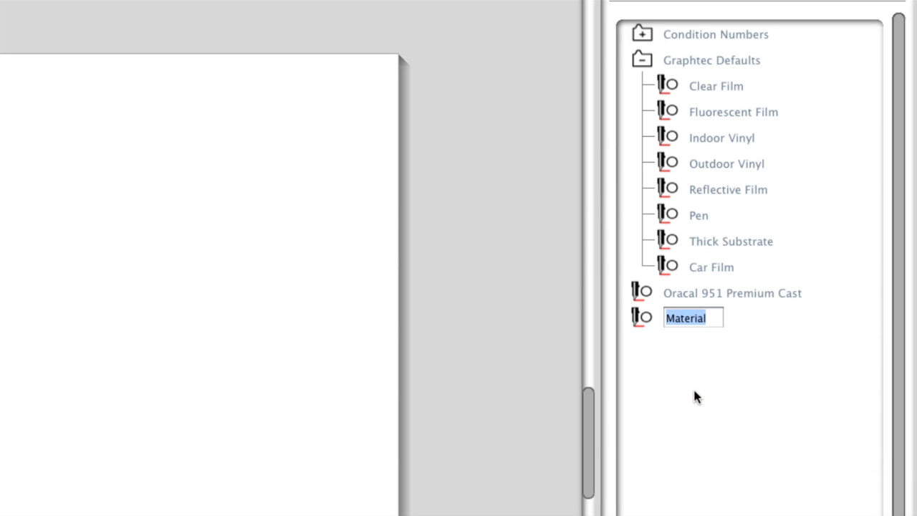
{"action": "type", "text": "I"}
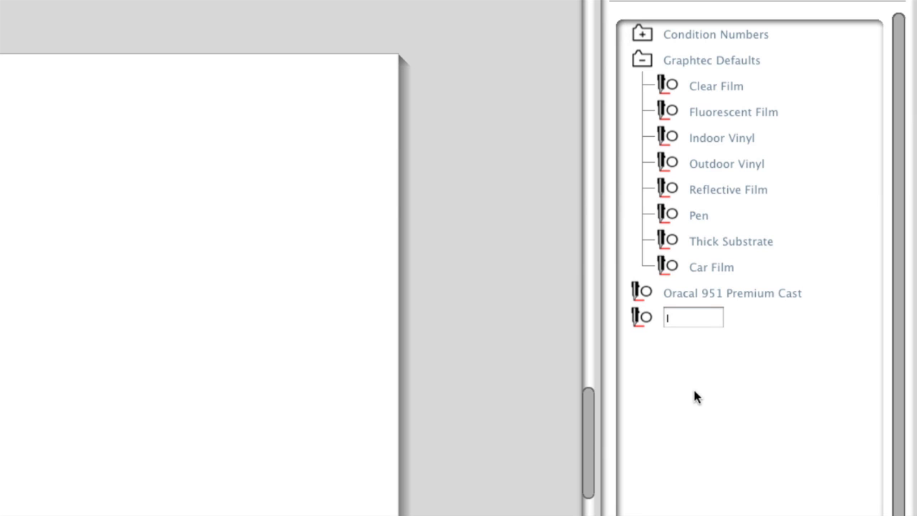
{"action": "type", "text": "ntricate C"}
{"action": "type", "text": "utting Out"}
{"action": "type", "text": "door"}
{"action": "key", "text": "Return"}
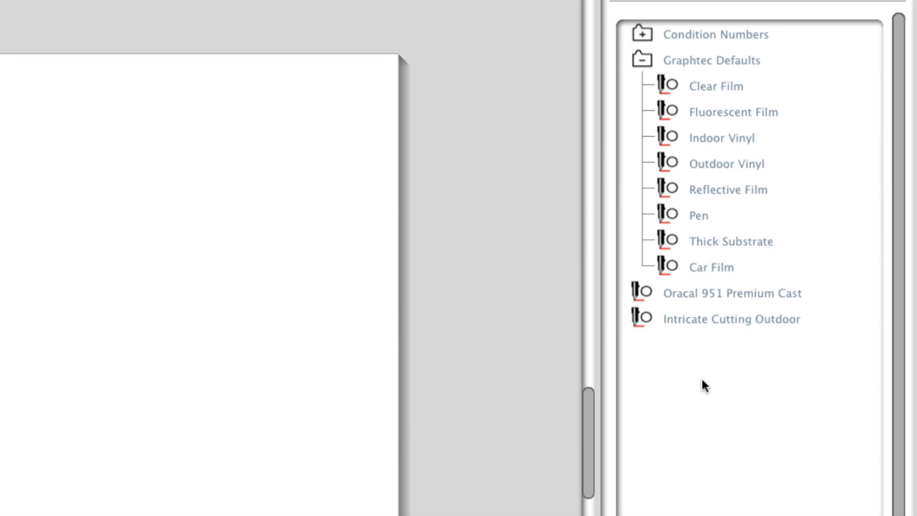
Set the Intricate Cutting Outdoor material's speed to 20 cm/s and cut force to 14, and return to the list of all conditions
{"action": "mouse_move", "coordinate": [738, 319]}
{"action": "left_click", "coordinate": [852, 319]}
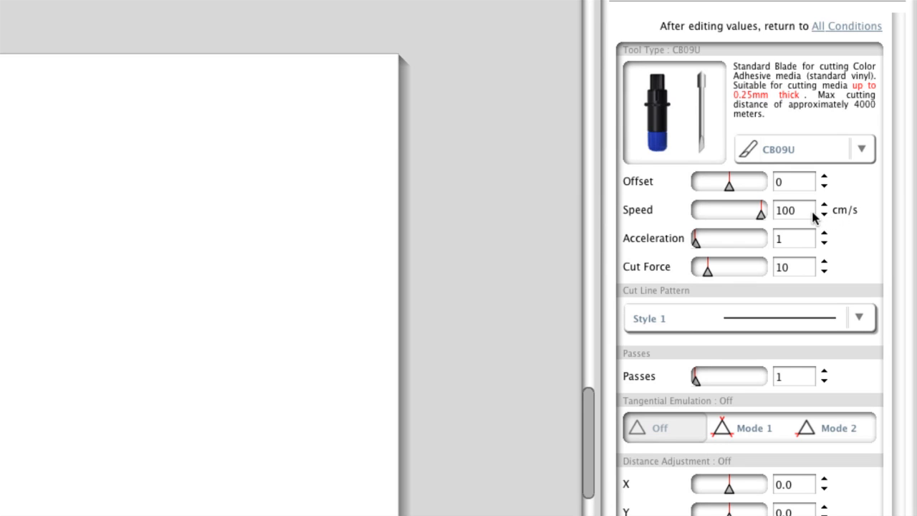
{"action": "left_click_drag", "start_coordinate": [798, 210], "coordinate": [752, 207]}
{"action": "type", "text": "20"}
{"action": "left_click", "coordinate": [792, 266]}
{"action": "left_click_drag", "start_coordinate": [789, 266], "coordinate": [749, 258]}
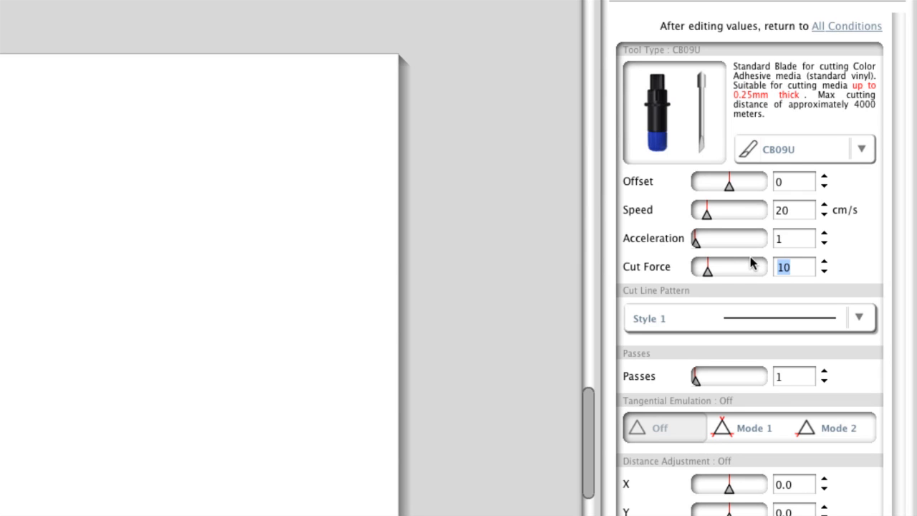
{"action": "type", "text": "14"}
{"action": "key", "text": "Return"}
{"action": "left_click", "coordinate": [842, 27]}
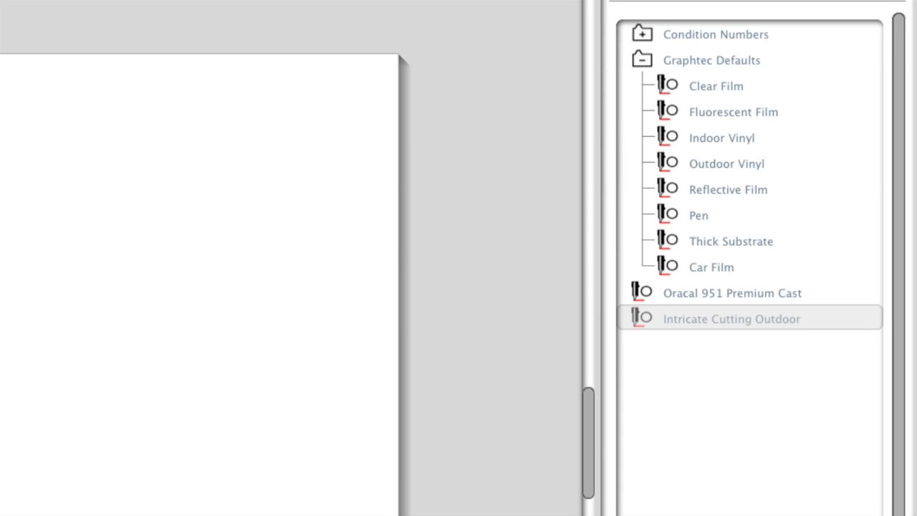
Add a presets folder named My Media and move the Intricate Cutting Outdoor and Oracal 951 Premium Cast materials into it
{"action": "right_click", "coordinate": [633, 358]}
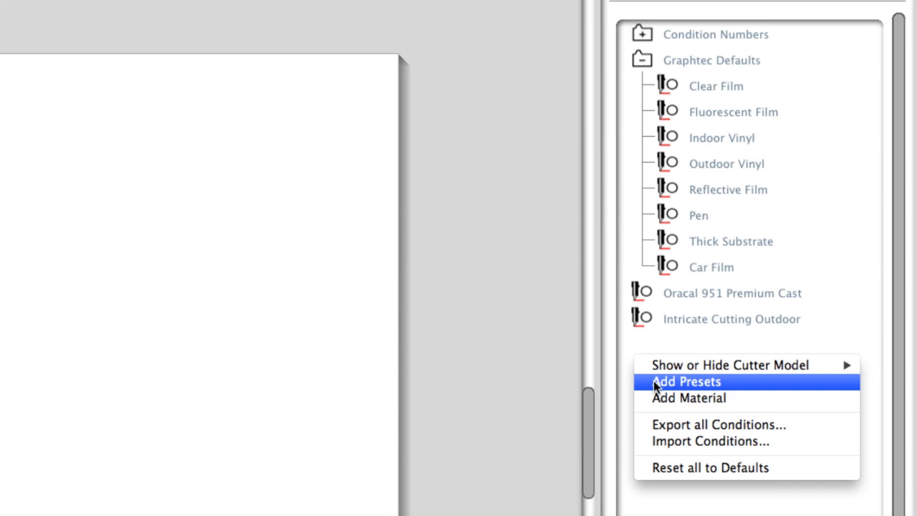
{"action": "left_click", "coordinate": [653, 382]}
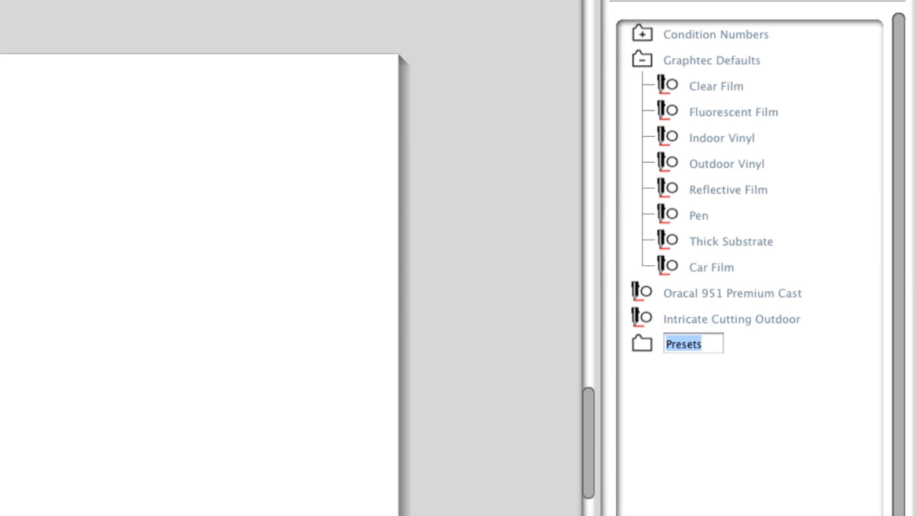
{"action": "type", "text": "My Media"}
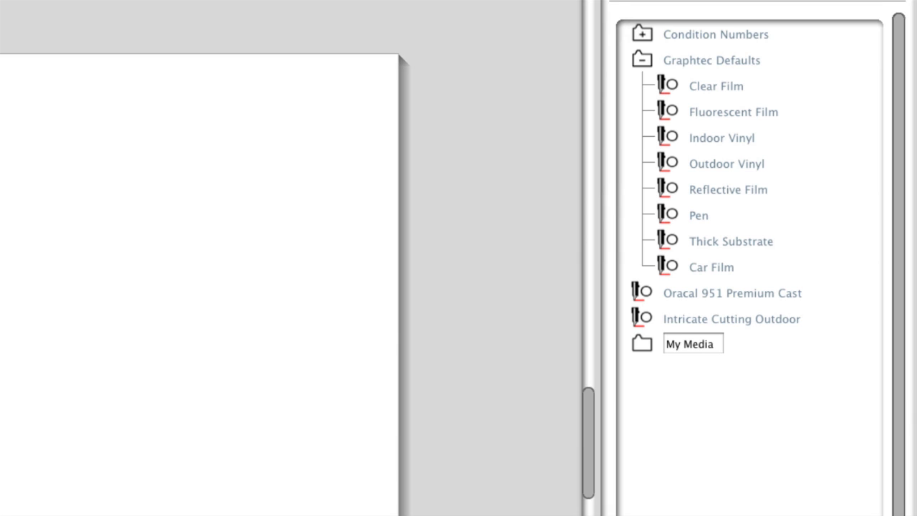
{"action": "key", "text": "Return"}
{"action": "left_click_drag", "start_coordinate": [687, 316], "coordinate": [687, 343]}
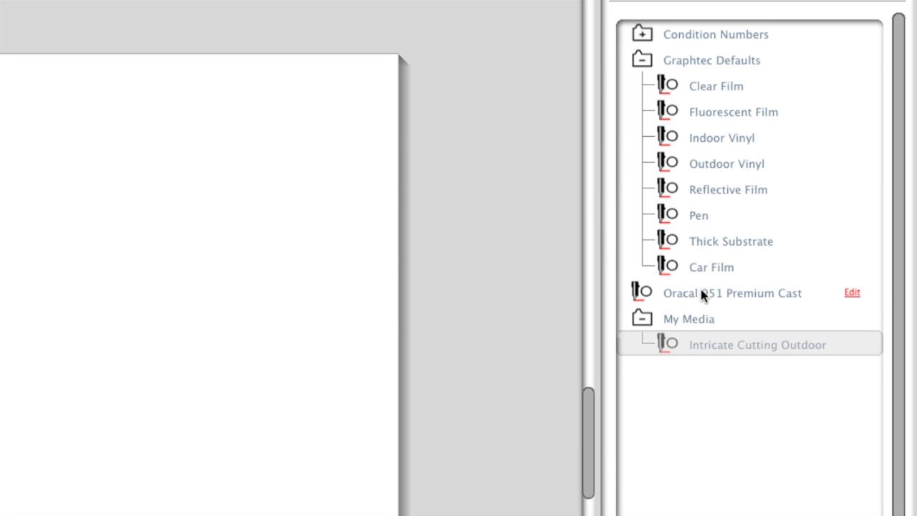
{"action": "left_click_drag", "start_coordinate": [702, 293], "coordinate": [696, 315]}
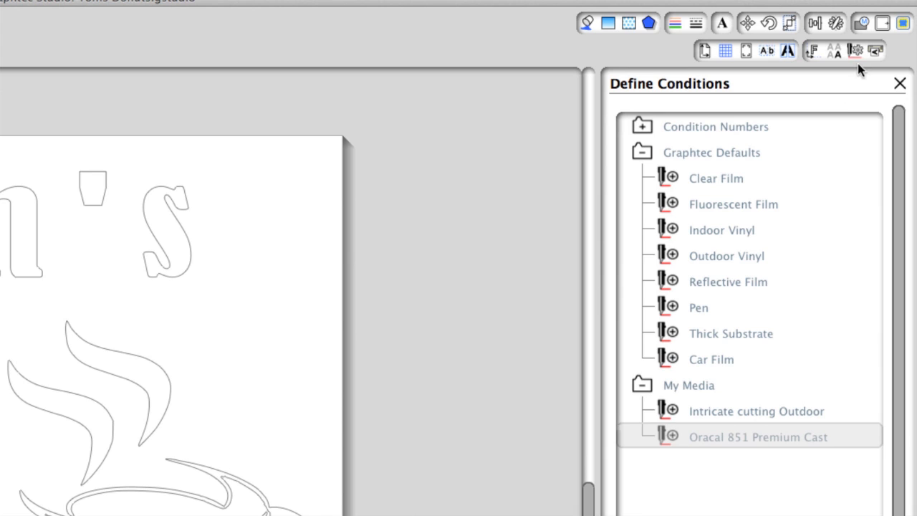
In the cut job configuration, try the Intricate cutting Outdoor condition on the black RGB (0,0,0) lines and replace it with Oracal 851 Premium Cast
{"action": "left_click", "coordinate": [856, 50]}
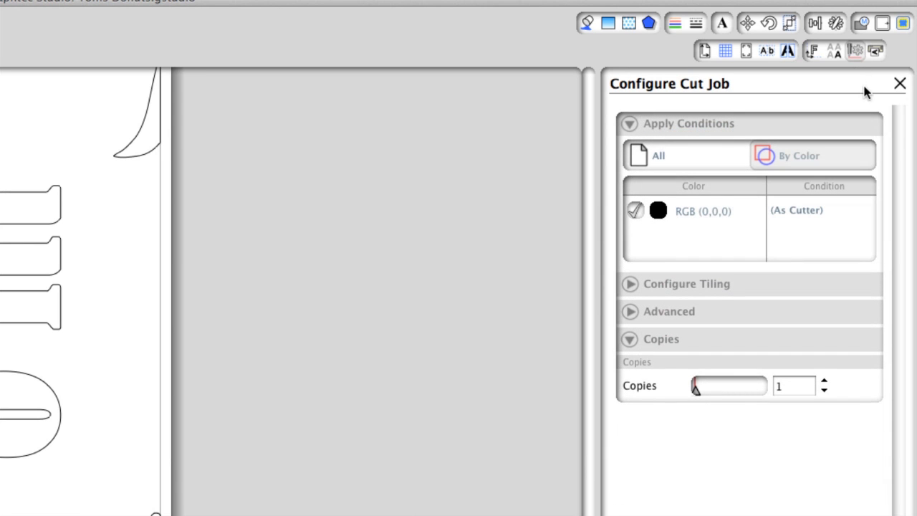
{"action": "left_click", "coordinate": [808, 213]}
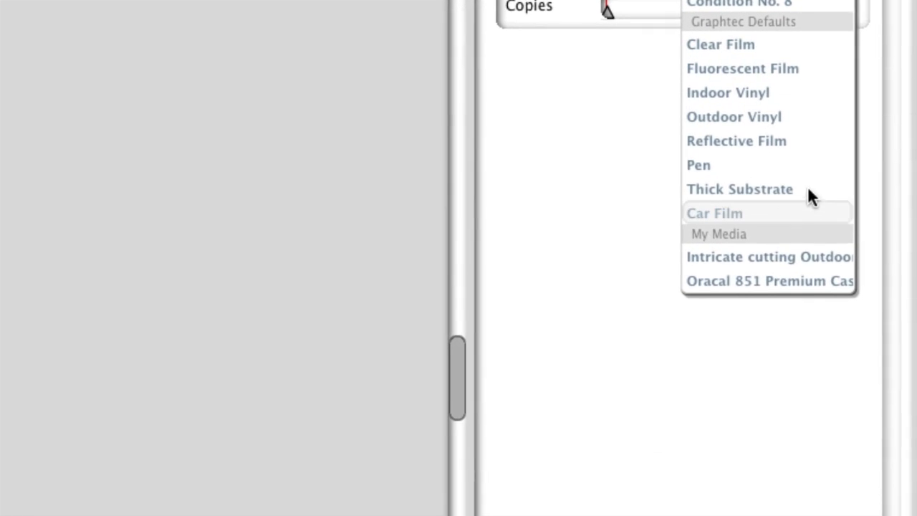
{"action": "left_click", "coordinate": [802, 255]}
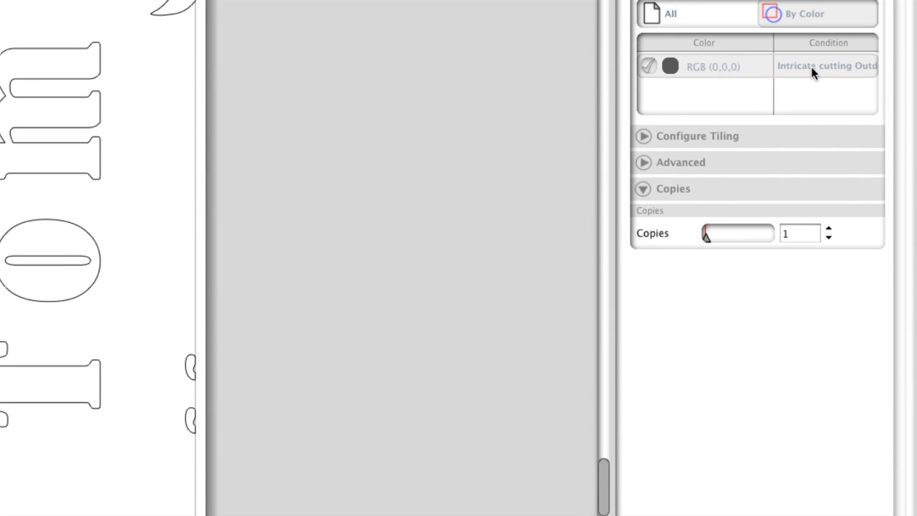
{"action": "left_click", "coordinate": [814, 70]}
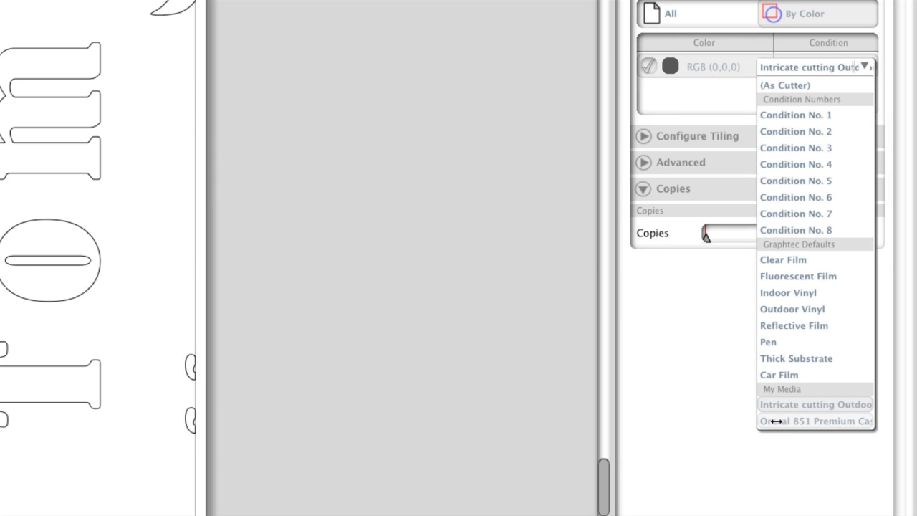
{"action": "left_click", "coordinate": [775, 420]}
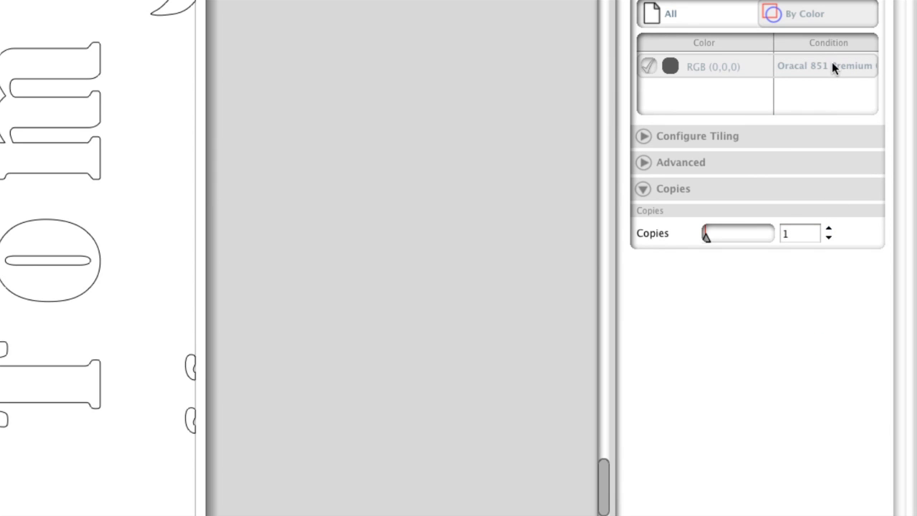